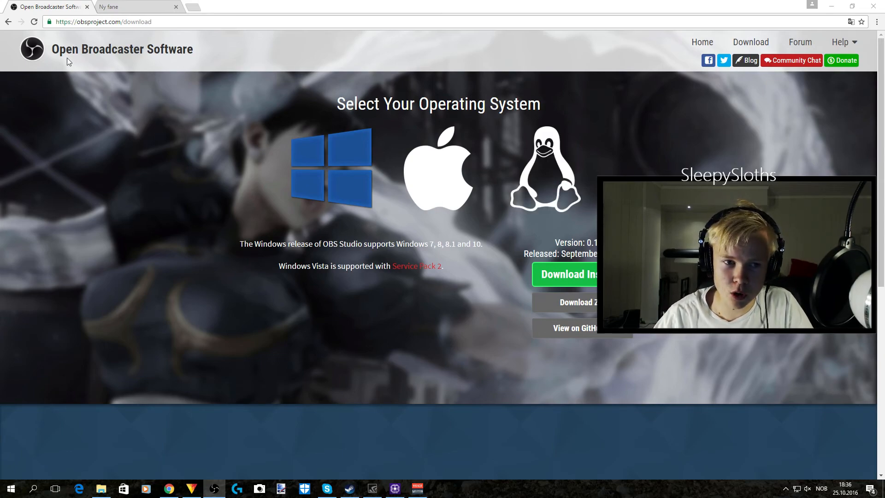
# Step: Examine the obsproject.com download page, from its address to the OBS Classic section
pyautogui.moveTo(172, 22); pyautogui.dragTo(57, 21)
pyautogui.click(170, 22)
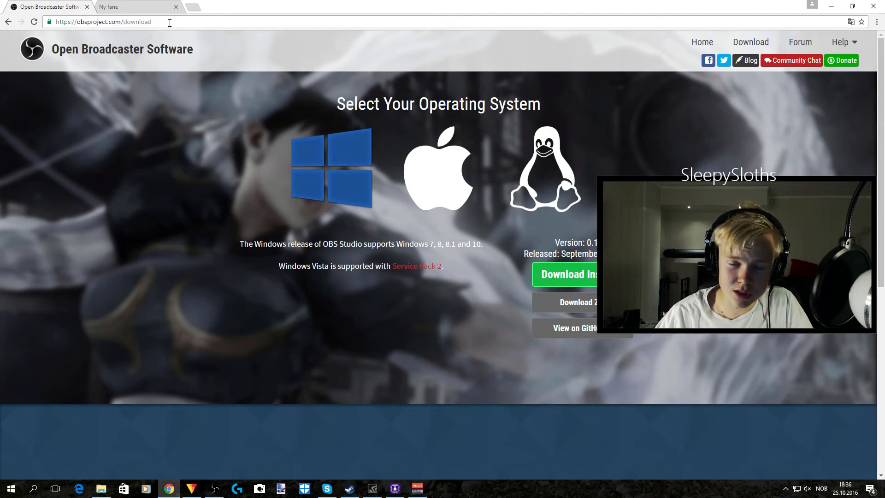
pyautogui.scroll(-7, 229, 209)
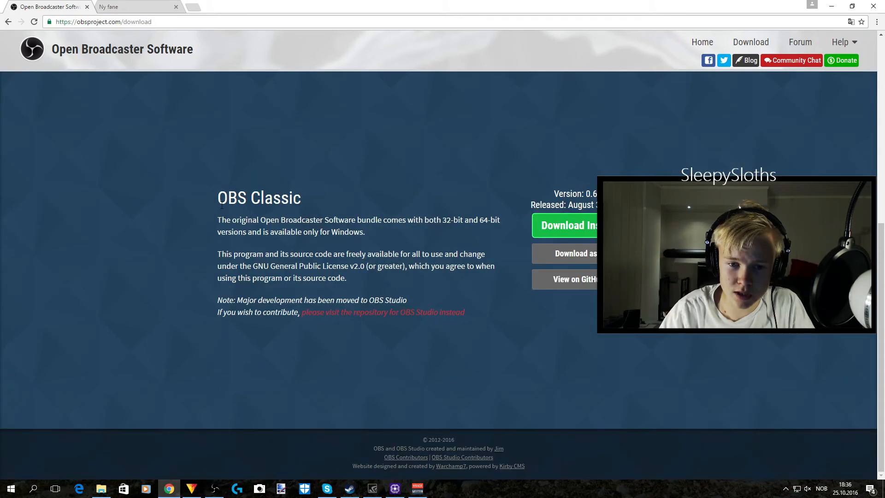
pyautogui.moveTo(218, 199); pyautogui.dragTo(303, 199)
pyautogui.click(315, 272)
pyautogui.scroll(3, 315, 272)
pyautogui.moveTo(277, 302); pyautogui.dragTo(217, 303)
pyautogui.click(311, 306)
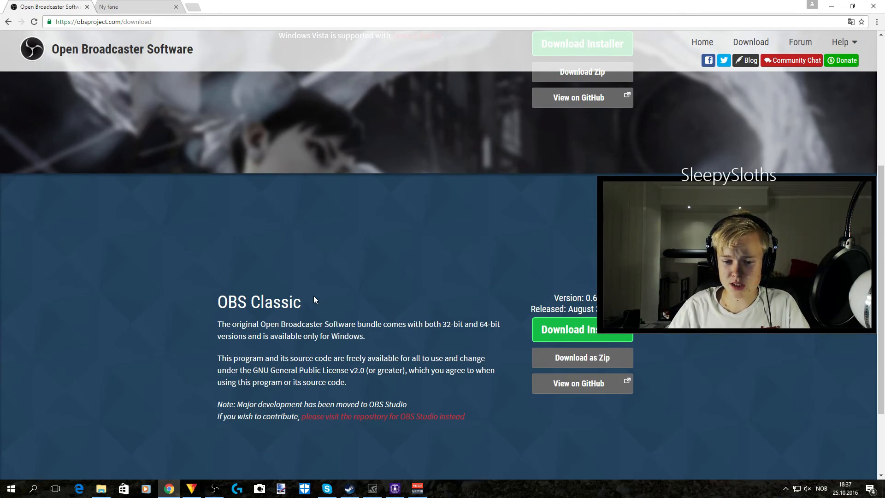
# Step: Read the OBS Classic description and download its Windows installer
pyautogui.scroll(-2, 314, 295)
pyautogui.moveTo(215, 233); pyautogui.dragTo(381, 250)
pyautogui.click(363, 245)
pyautogui.moveTo(260, 233); pyautogui.dragTo(408, 234)
pyautogui.click(411, 235)
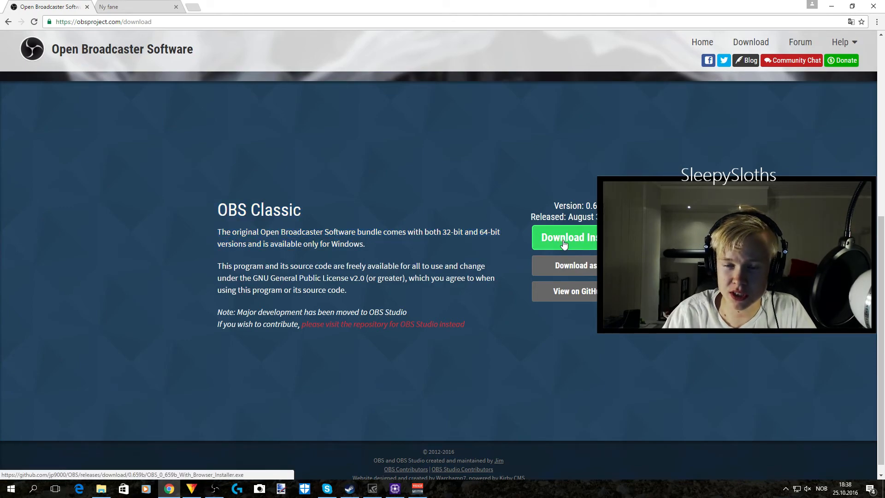
pyautogui.click(564, 244)
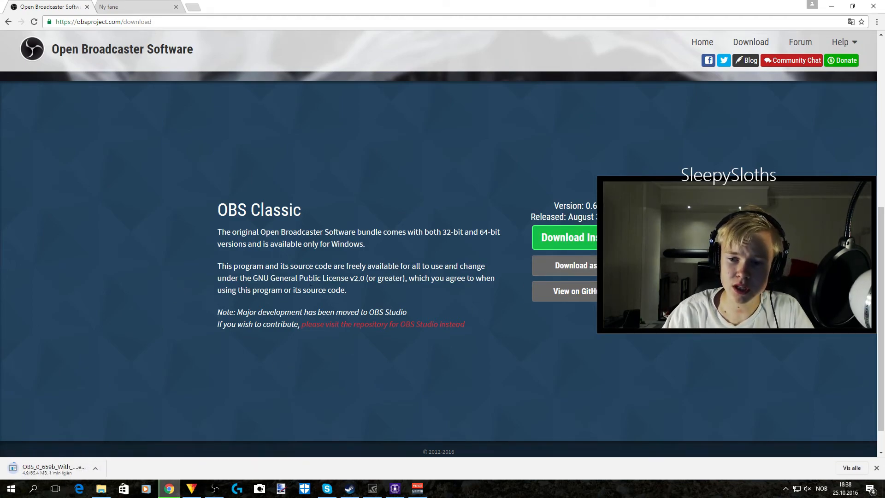
# Step: Find the downloaded OBS_0_659b_With_Browser_Installer file in the Downloads folder and in the browser's downloads
pyautogui.click(830, 7)
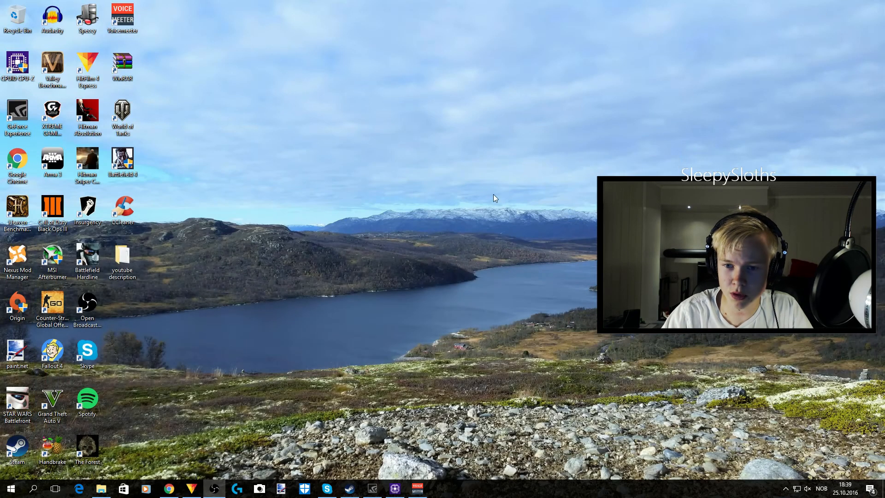
pyautogui.click(101, 488)
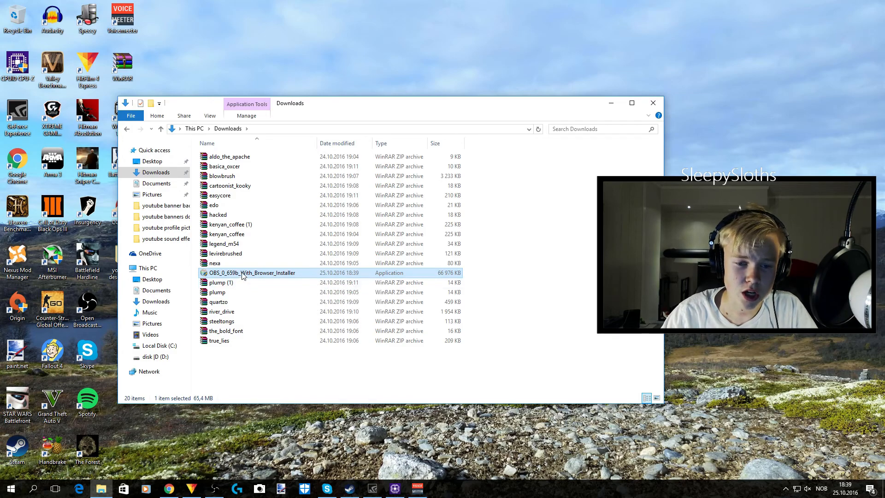
pyautogui.click(170, 489)
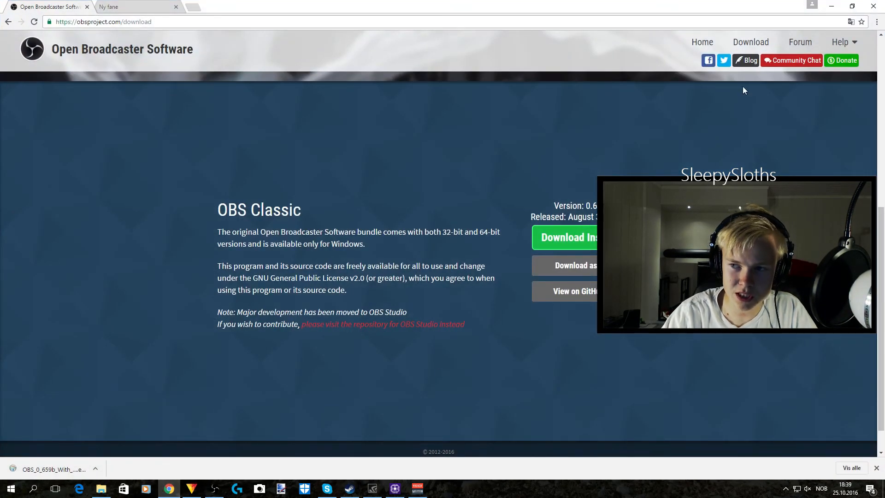
pyautogui.click(70, 469)
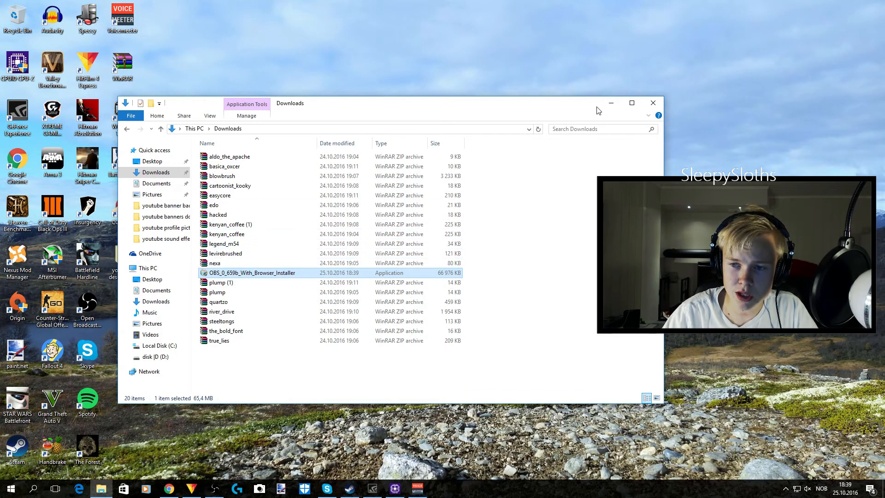
# Step: Switch to Open Broadcaster Software and look through the options for adding scenes and sources
pyautogui.click(614, 102)
pyautogui.press('super+Up')
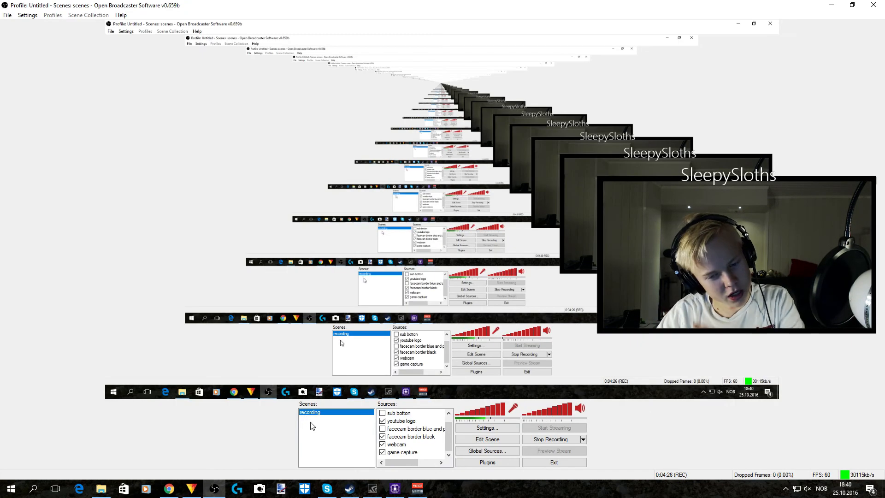
pyautogui.rightClick(315, 431)
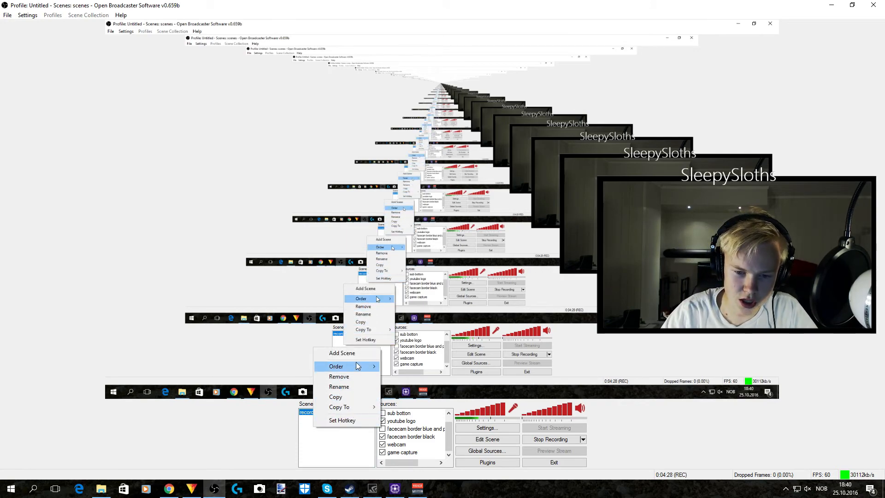
pyautogui.click(349, 445)
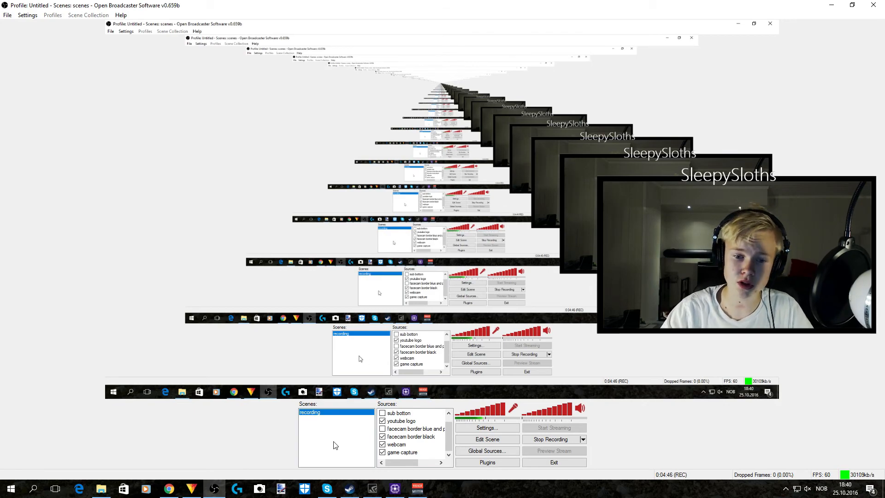
pyautogui.rightClick(317, 433)
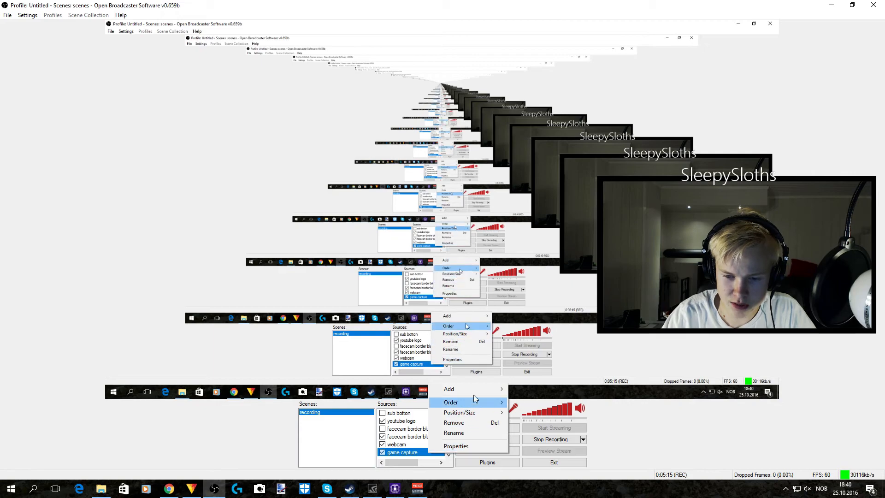
pyautogui.moveTo(474, 386)
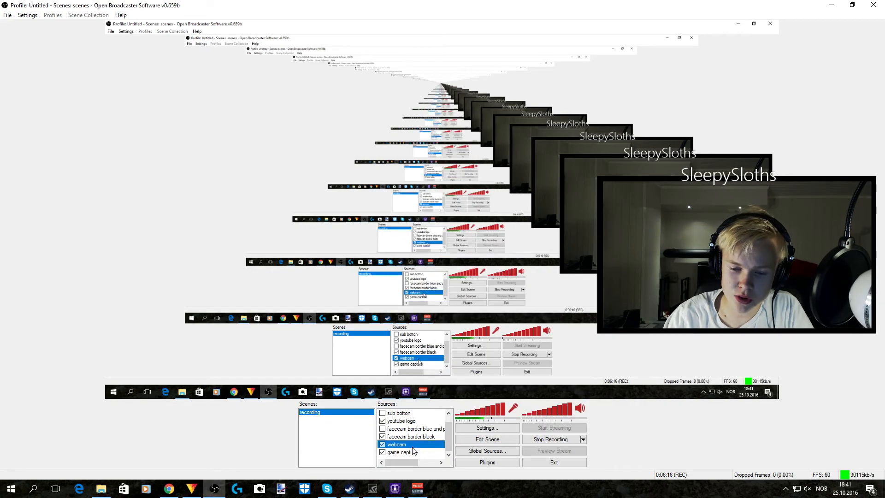
pyautogui.rightClick(413, 450)
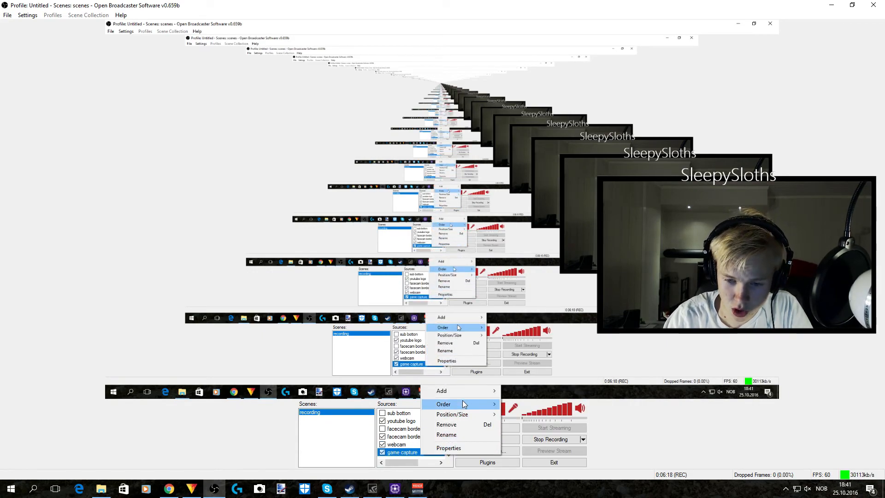
pyautogui.moveTo(464, 391)
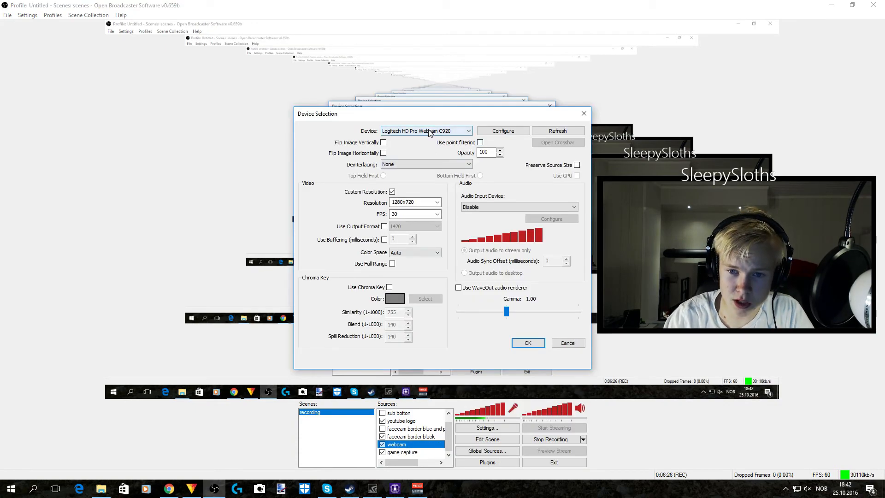
# Step: Review the webcam source's device, custom resolution and FPS choices in its device selection settings
pyautogui.click(429, 131)
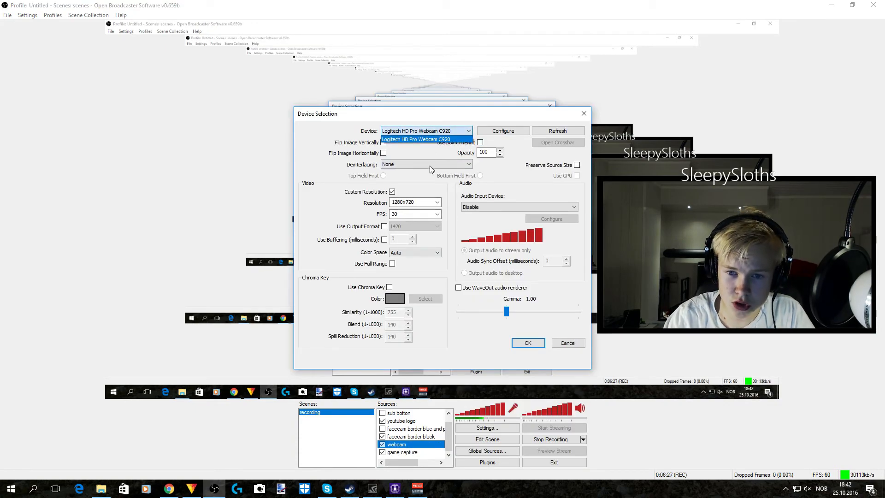
pyautogui.click(414, 133)
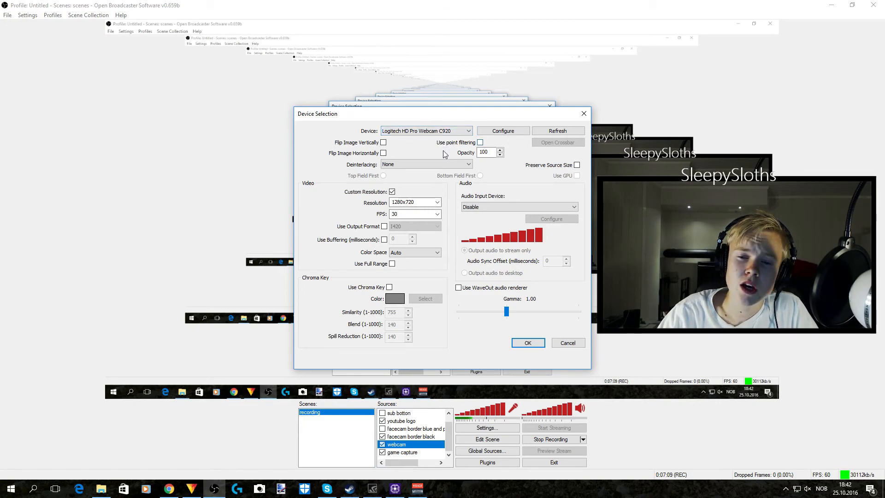
pyautogui.doubleClick(424, 201)
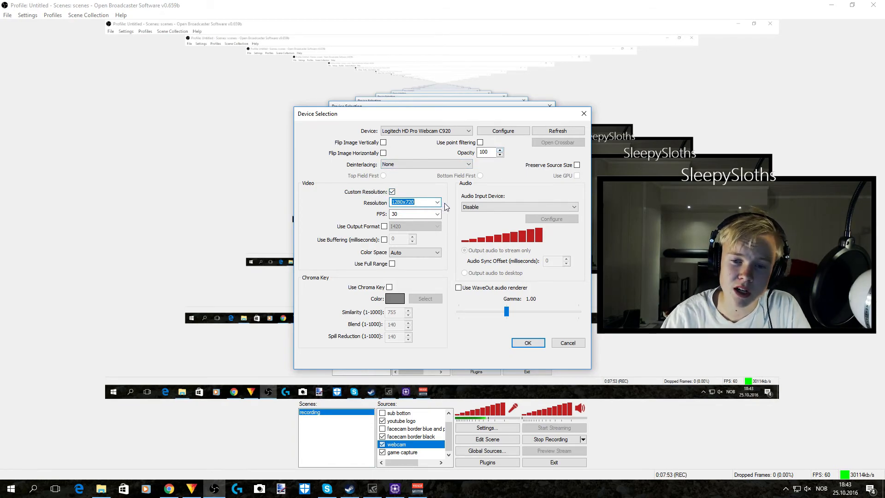
pyautogui.click(437, 214)
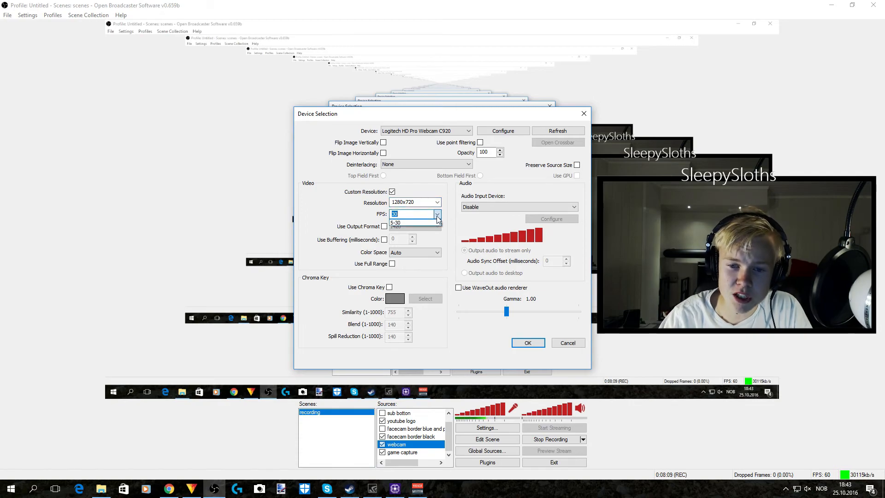
pyautogui.click(437, 216)
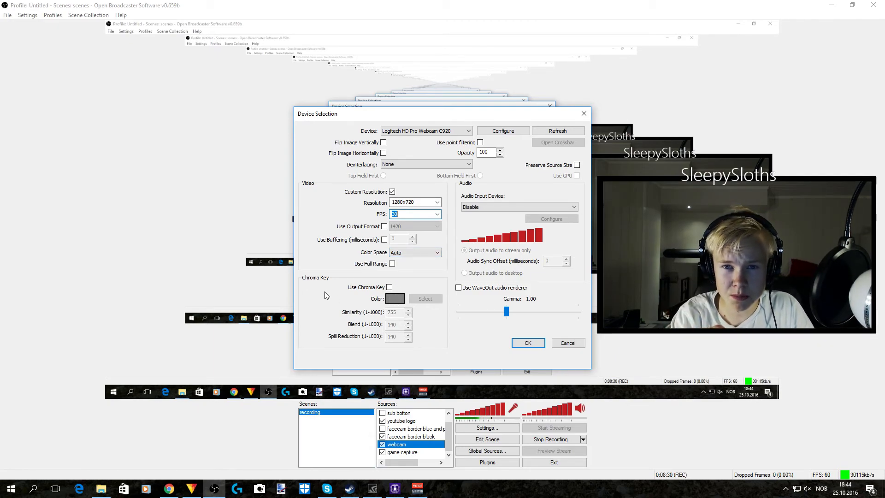
# Step: Review the Logitech webcam's control, advanced and device information properties, and close them without saving
pyautogui.click(503, 131)
pyautogui.moveTo(442, 96); pyautogui.dragTo(405, 120)
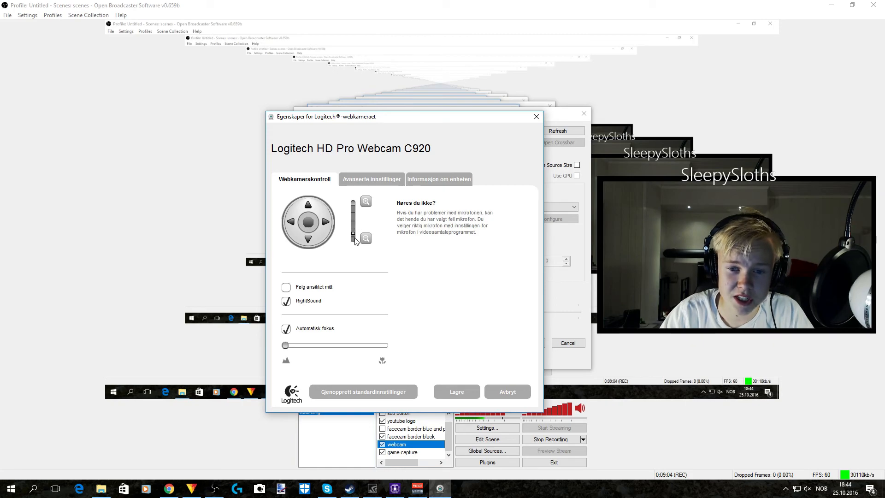
pyautogui.click(365, 180)
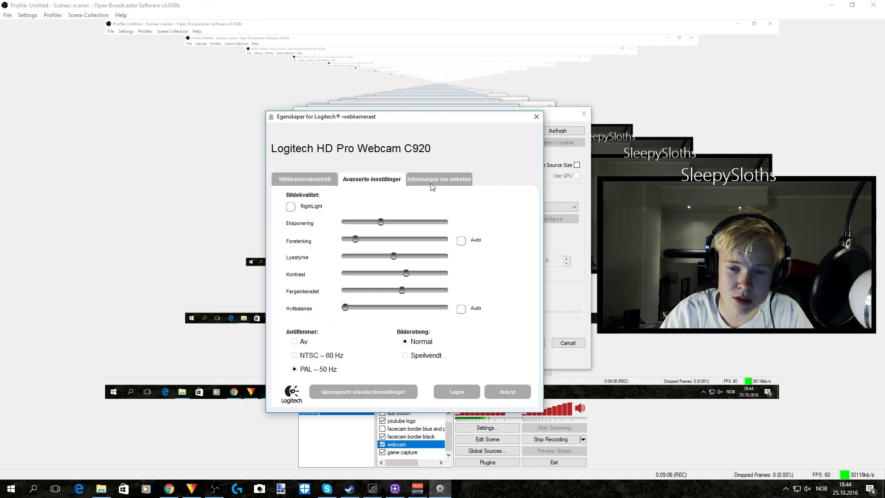
pyautogui.click(431, 183)
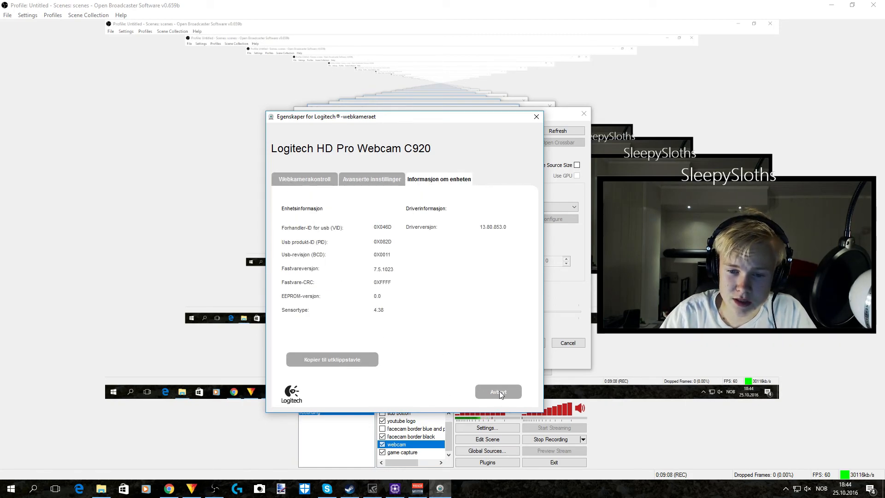
pyautogui.click(378, 184)
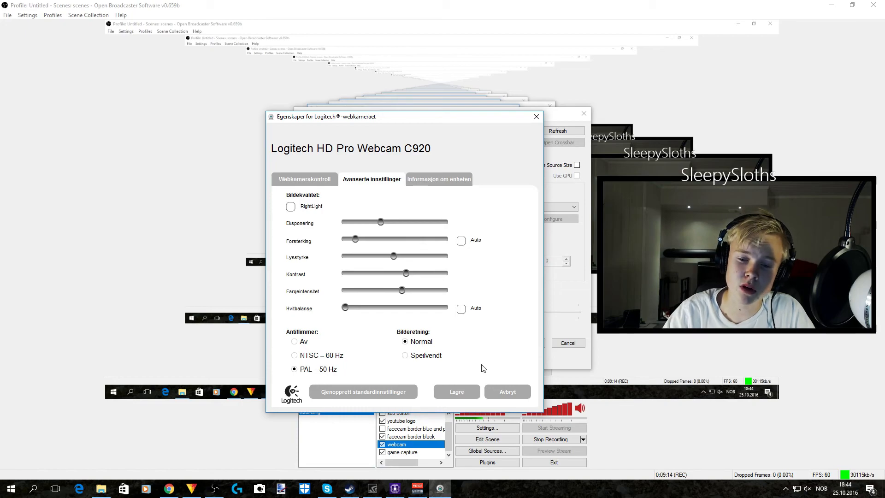
pyautogui.click(499, 391)
# Step: Look through the source types that can be added to the recording scene, including Image
pyautogui.rightClick(436, 456)
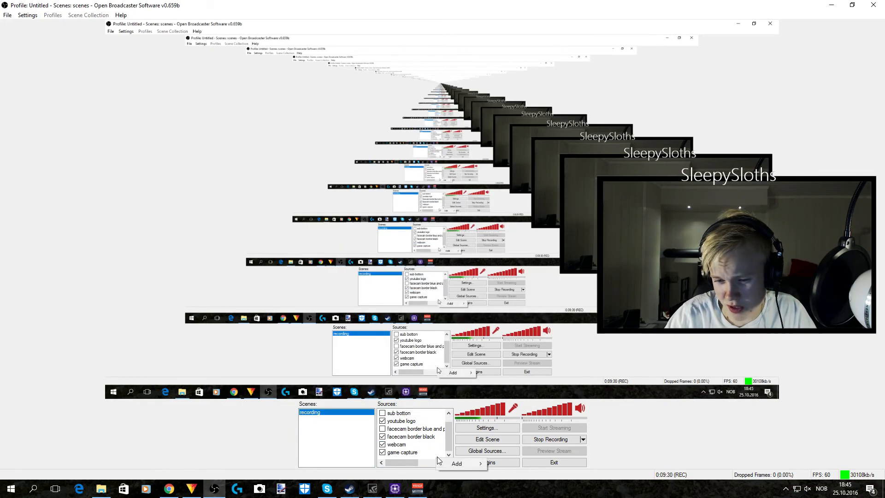
pyautogui.moveTo(449, 467)
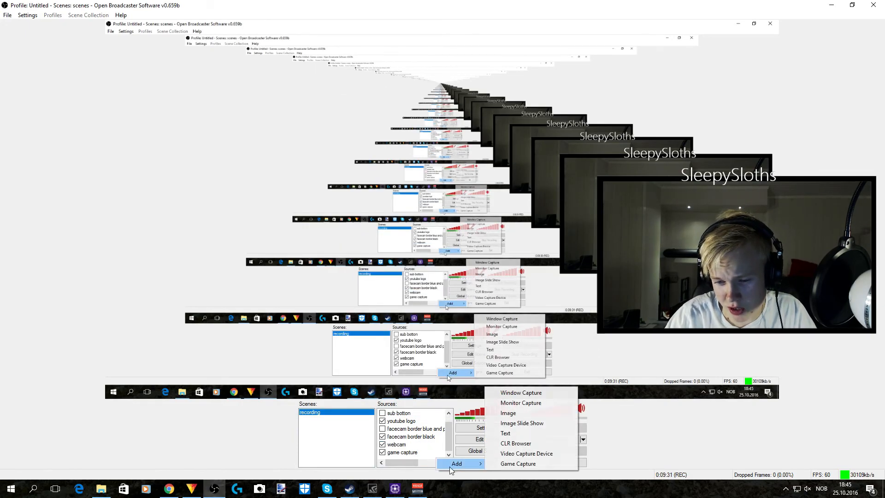
pyautogui.click(523, 413)
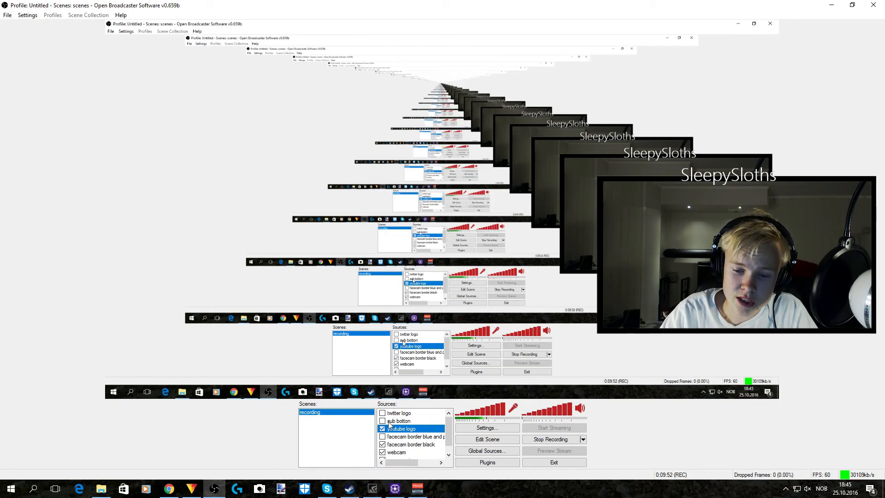
# Step: Briefly show and hide the sub botton and twitter logo overlays in the recording scene
pyautogui.click(382, 422)
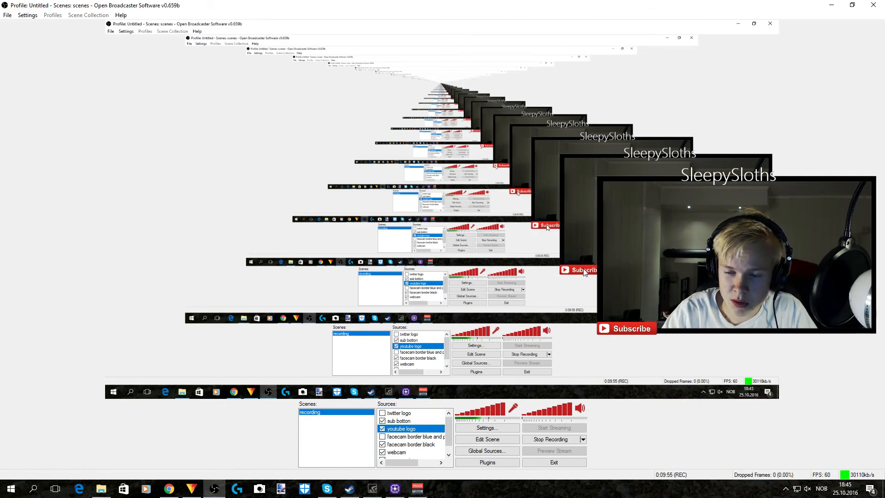
pyautogui.click(382, 422)
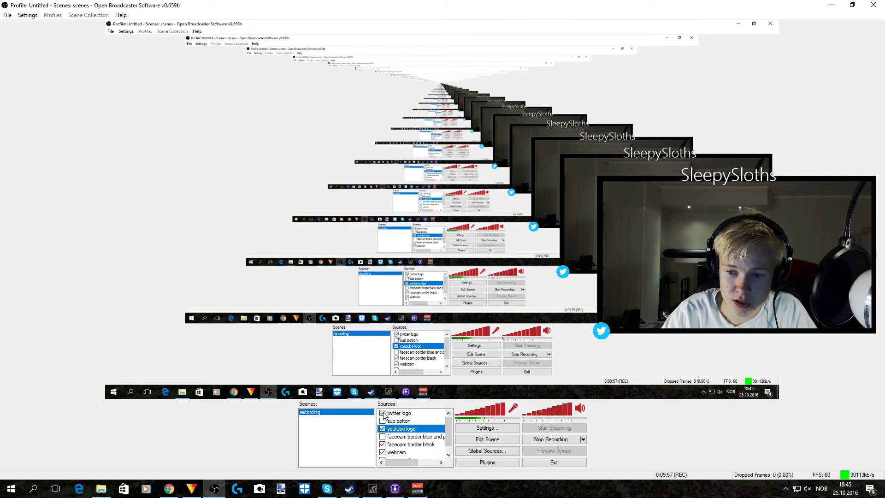
pyautogui.scroll(-1, 401, 421)
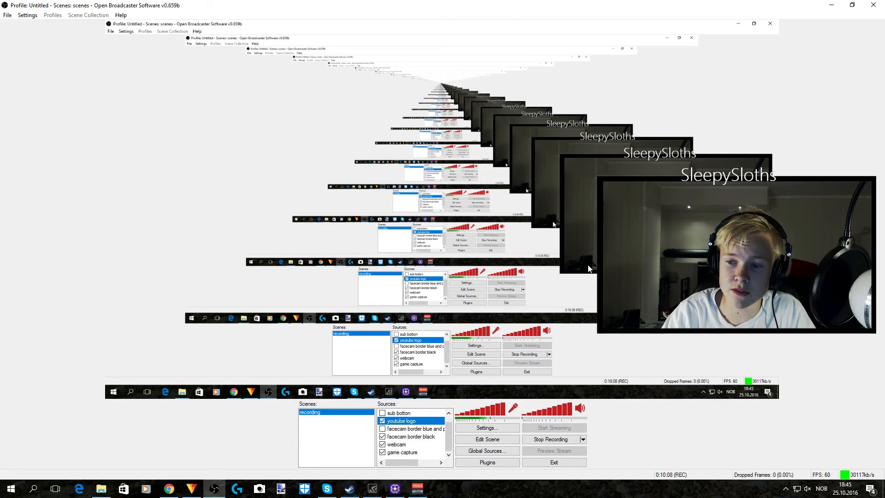
# Step: Turn on scene editing and select the webcam source in the recording scene
pyautogui.click(487, 439)
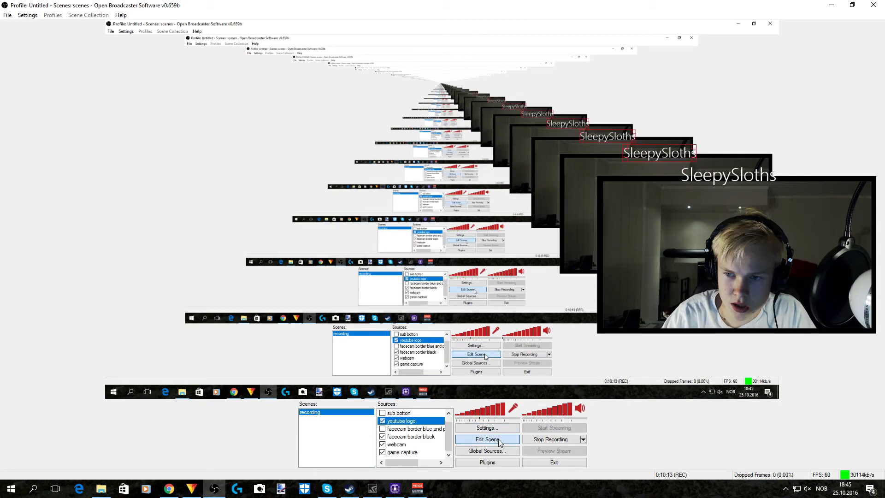
pyautogui.click(397, 449)
pyautogui.click(397, 445)
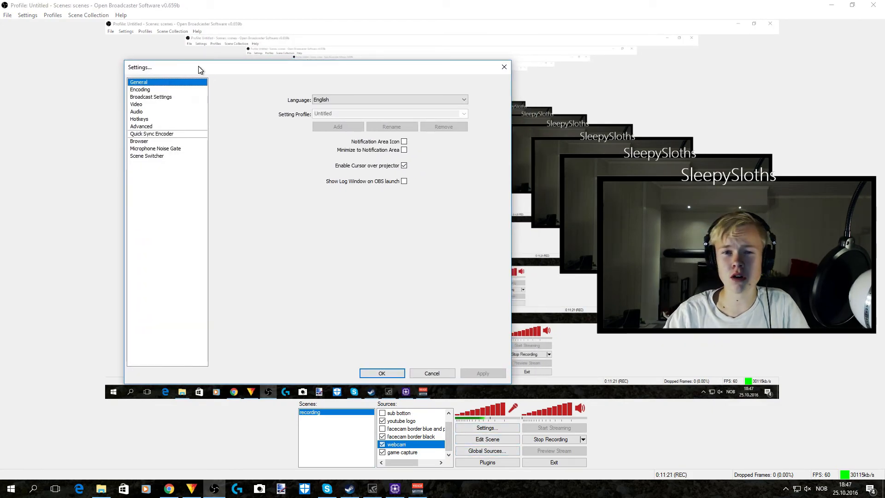
# Step: Open the encoding settings and review the available audio bitrates without changing the selected one
pyautogui.click(154, 90)
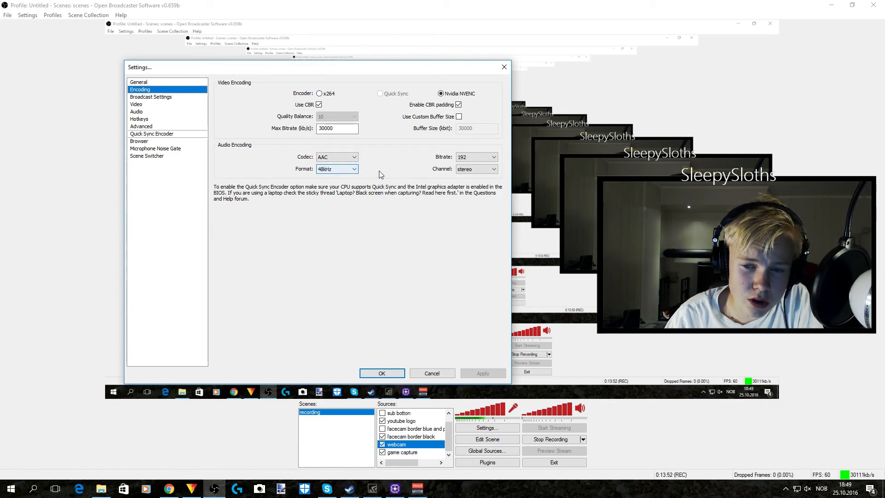
pyautogui.click(474, 158)
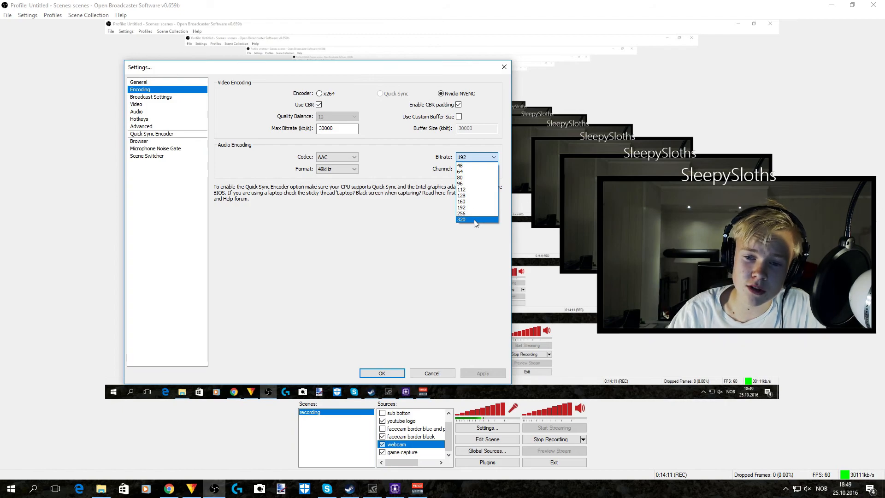
pyautogui.click(462, 171)
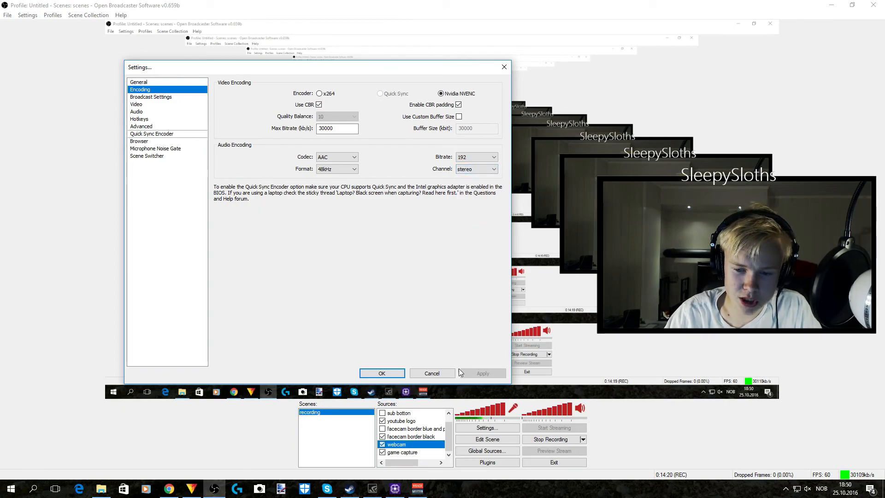
# Step: In the broadcast settings, choose File Output Only as the mode and view the character sequences supported in the file path
pyautogui.click(151, 98)
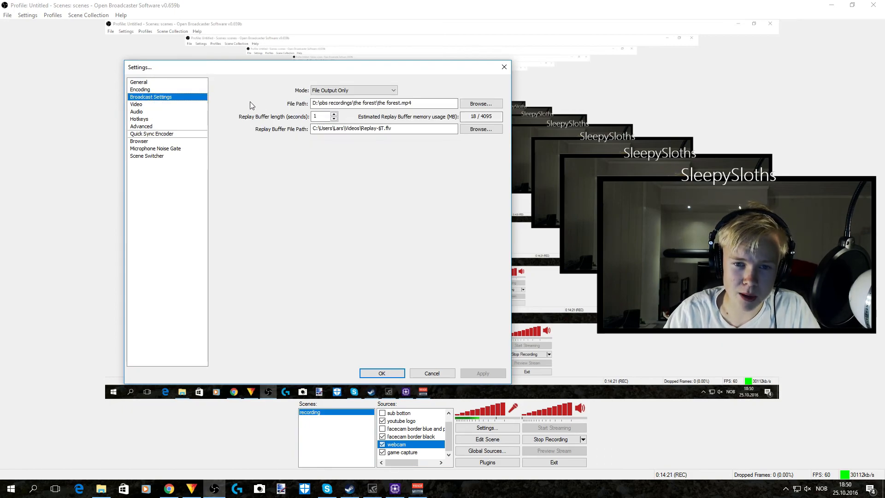
pyautogui.click(352, 91)
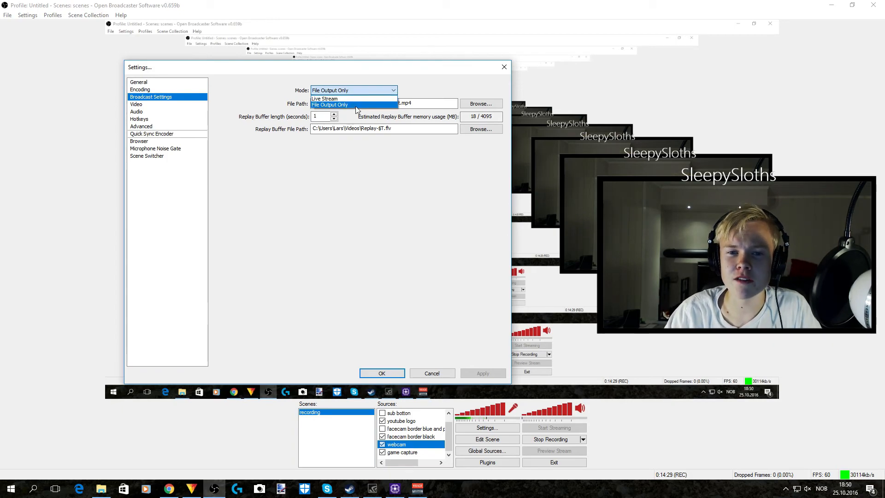
pyautogui.click(355, 105)
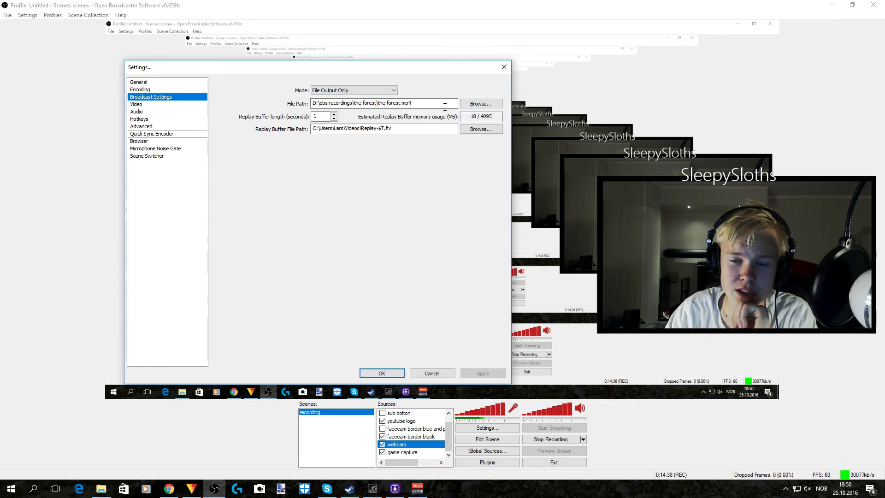
pyautogui.moveTo(445, 106)
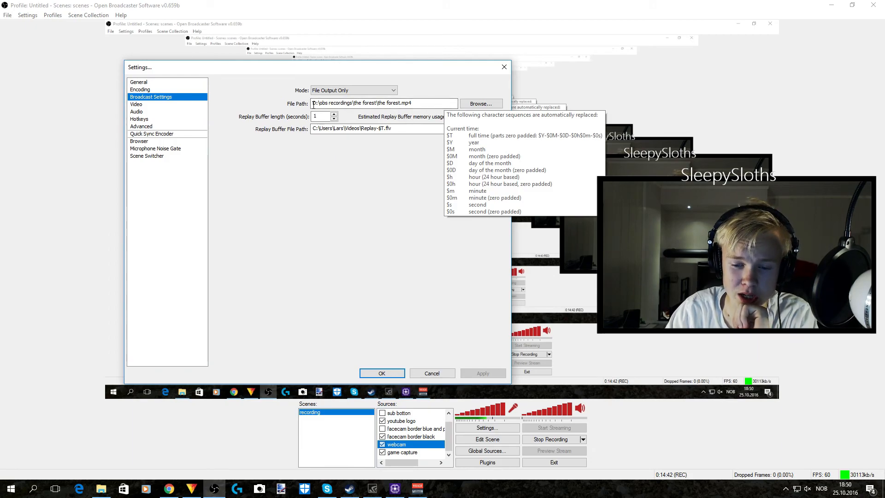
# Step: Switch to File Explorer, examine the free space of the C: and D: drives under This PC, and minimize it
pyautogui.click(101, 488)
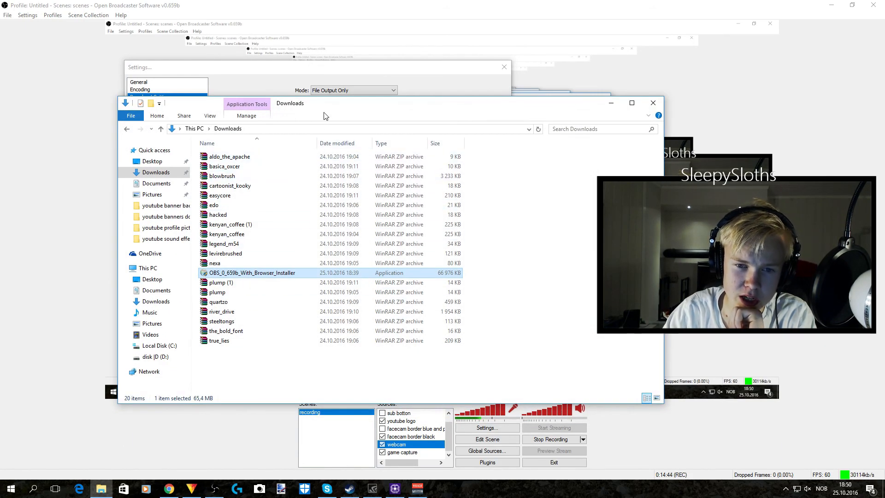
pyautogui.moveTo(324, 117); pyautogui.dragTo(416, 115)
pyautogui.click(240, 266)
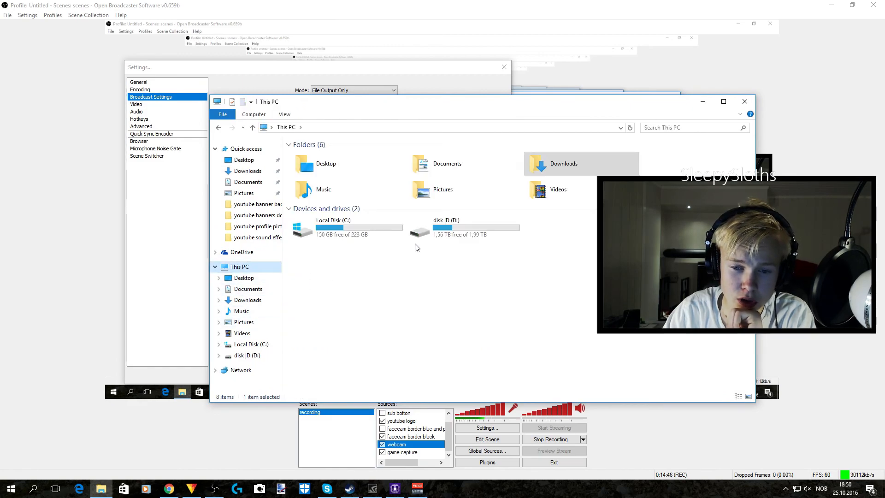
pyautogui.moveTo(464, 268); pyautogui.dragTo(324, 230)
pyautogui.click(413, 278)
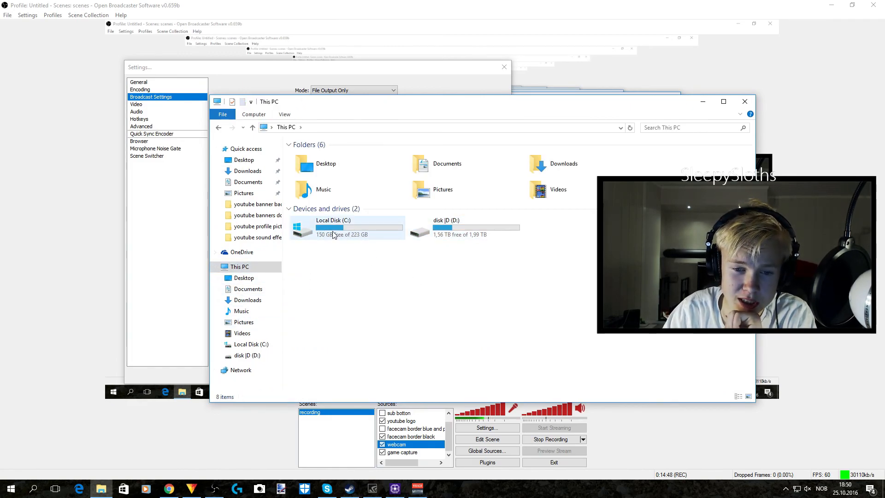
pyautogui.click(334, 235)
pyautogui.moveTo(516, 263); pyautogui.dragTo(429, 227)
pyautogui.moveTo(481, 262); pyautogui.dragTo(439, 229)
pyautogui.click(408, 263)
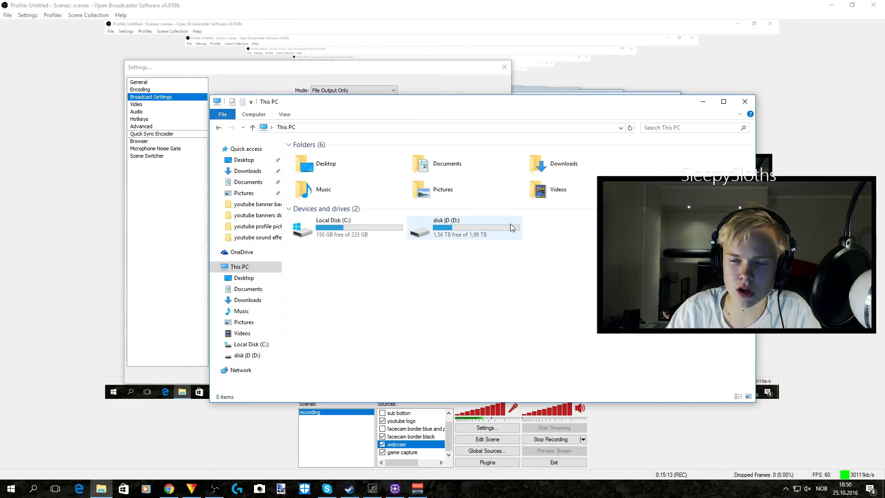
pyautogui.click(703, 101)
# Step: Examine the recording file path and its .mp4 extension in the broadcast settings
pyautogui.moveTo(397, 70); pyautogui.dragTo(382, 108)
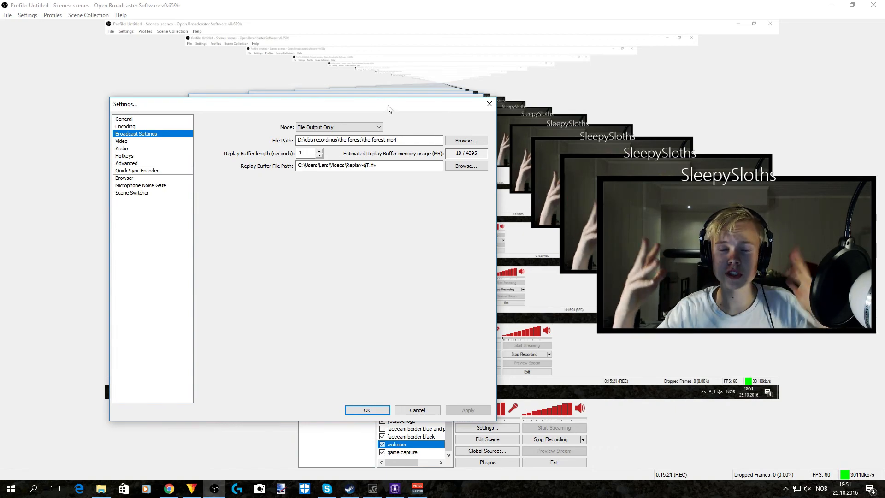
pyautogui.moveTo(388, 109); pyautogui.dragTo(387, 84)
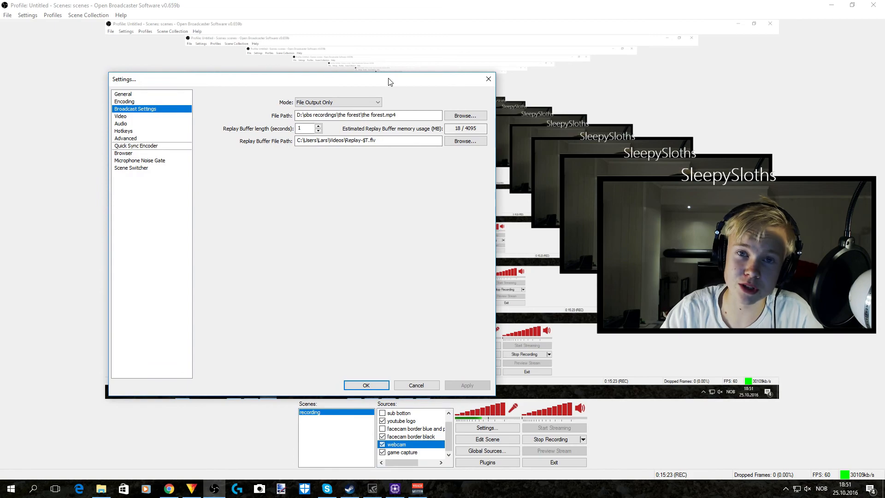
pyautogui.rightClick(409, 116)
pyautogui.click(410, 115)
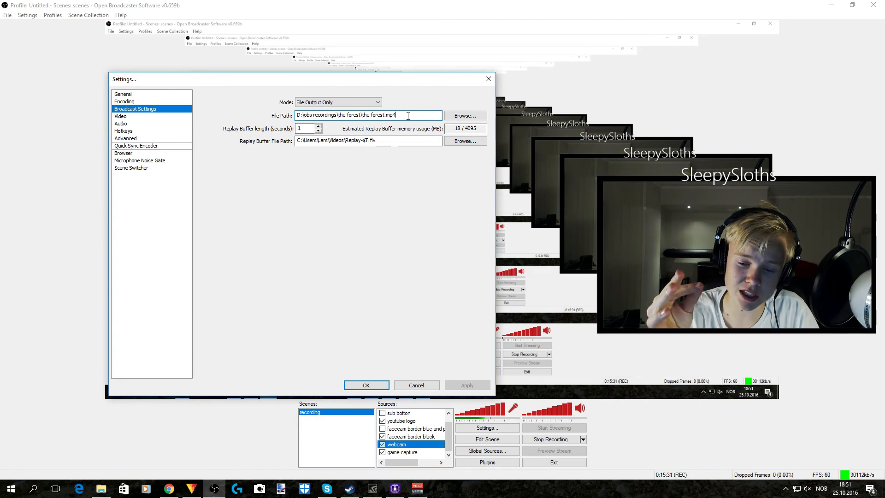
pyautogui.click(391, 119)
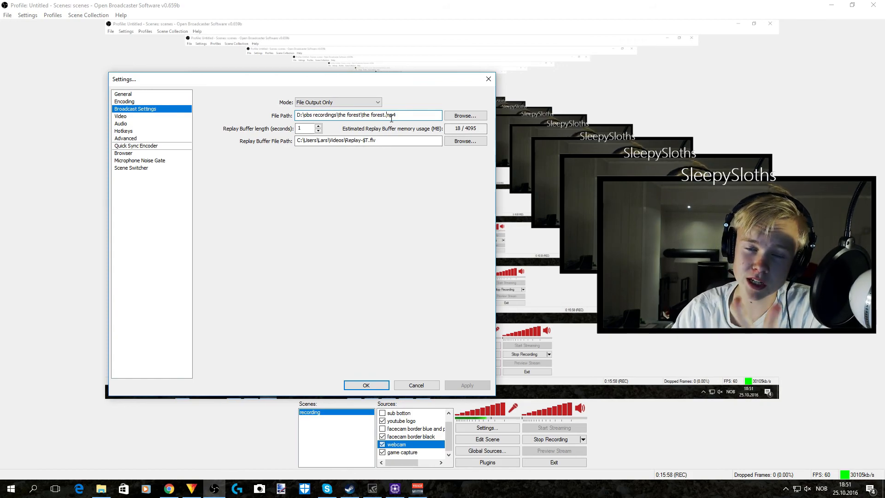
pyautogui.click(409, 117)
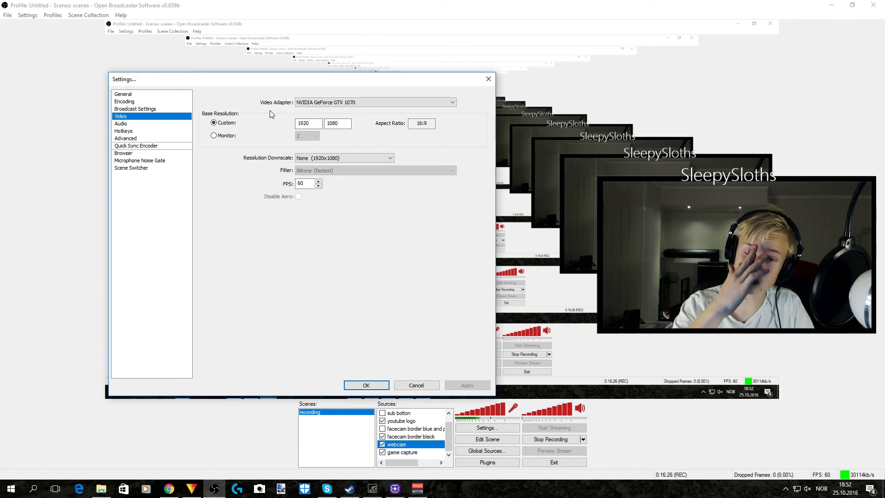
# Step: Review the video adapter choices and the custom base resolution in the video settings
pyautogui.click(358, 103)
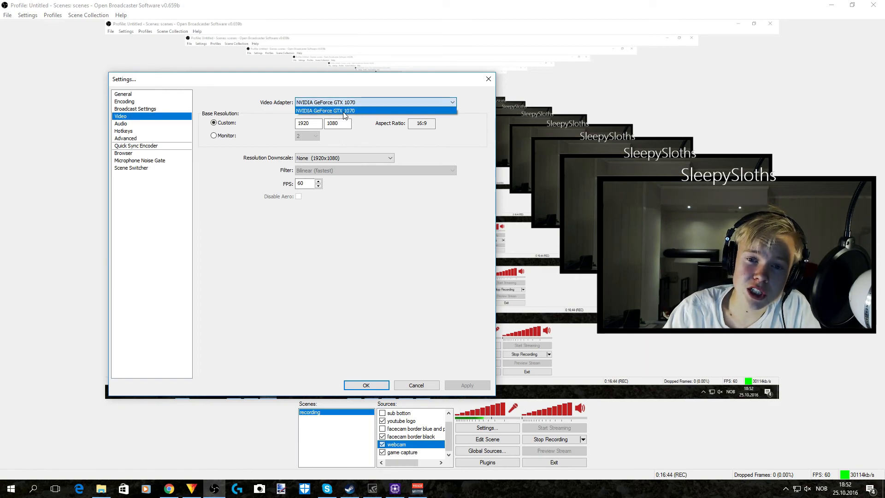
pyautogui.click(364, 132)
pyautogui.click(355, 100)
pyautogui.click(365, 136)
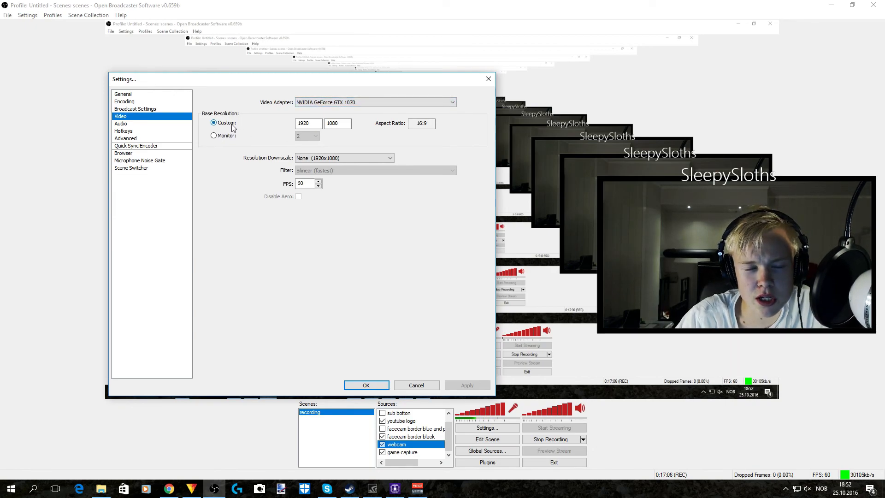
pyautogui.click(329, 126)
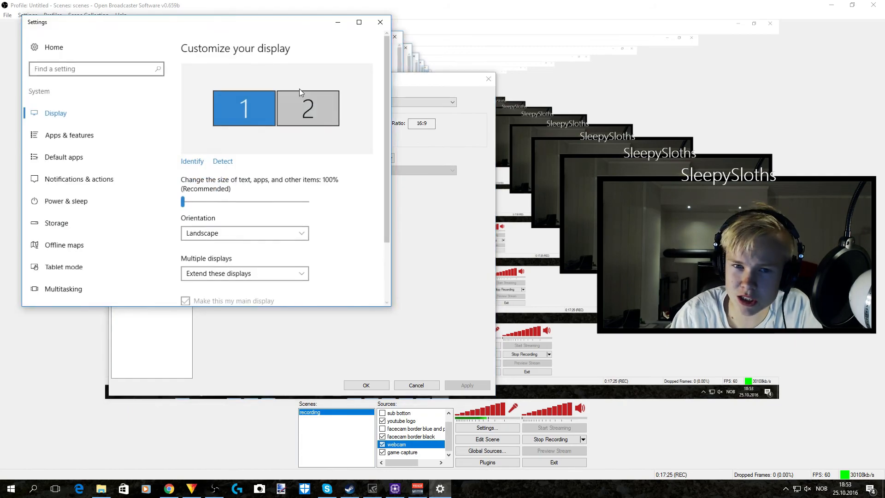
# Step: Check the main monitor's resolution in the Windows advanced display settings and minimize them
pyautogui.moveTo(237, 21); pyautogui.dragTo(410, 65)
pyautogui.scroll(-3, 379, 224)
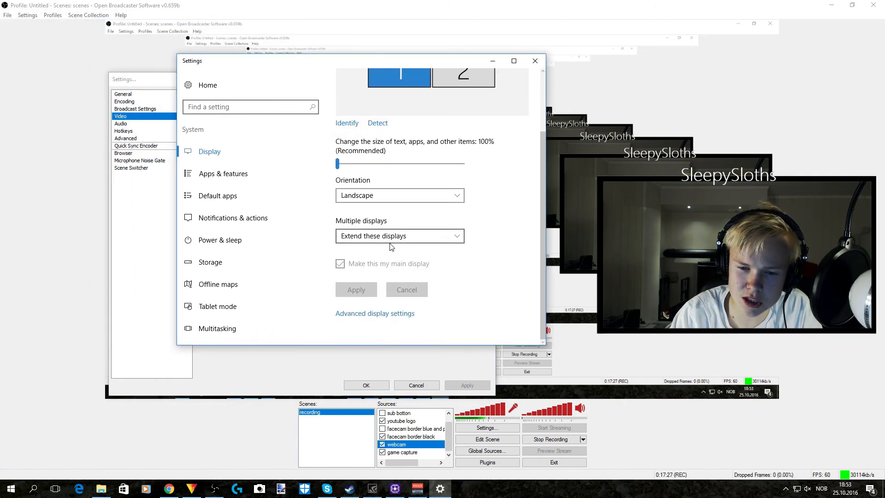
pyautogui.click(363, 312)
pyautogui.scroll(-5, 350, 216)
pyautogui.scroll(5, 334, 209)
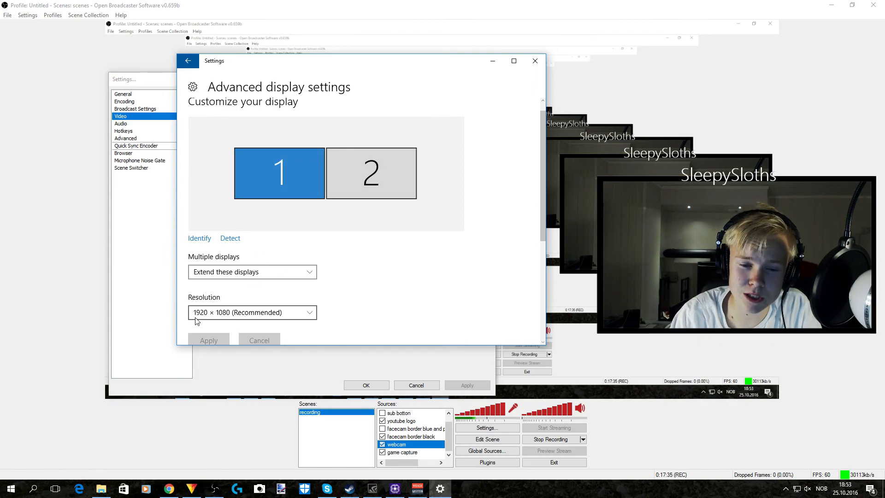
pyautogui.click(492, 60)
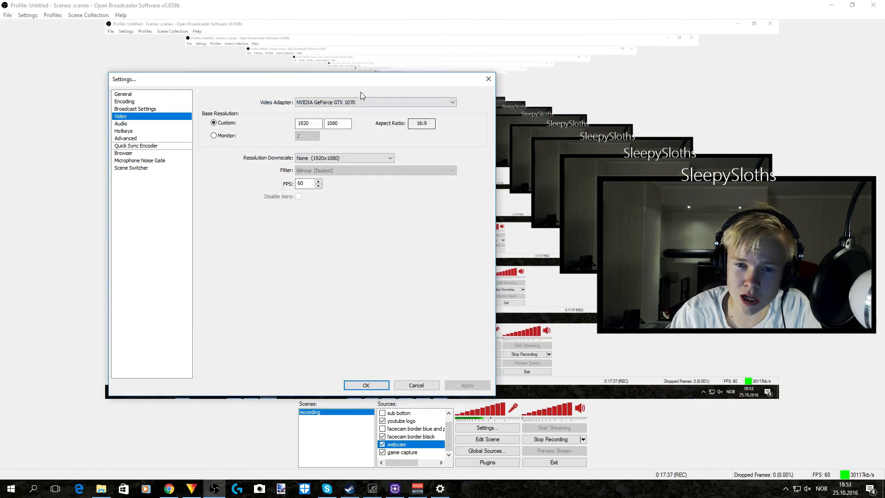
# Step: Reposition the OBS settings dialog and check the frame rate in the video settings
pyautogui.moveTo(362, 83); pyautogui.dragTo(455, 75)
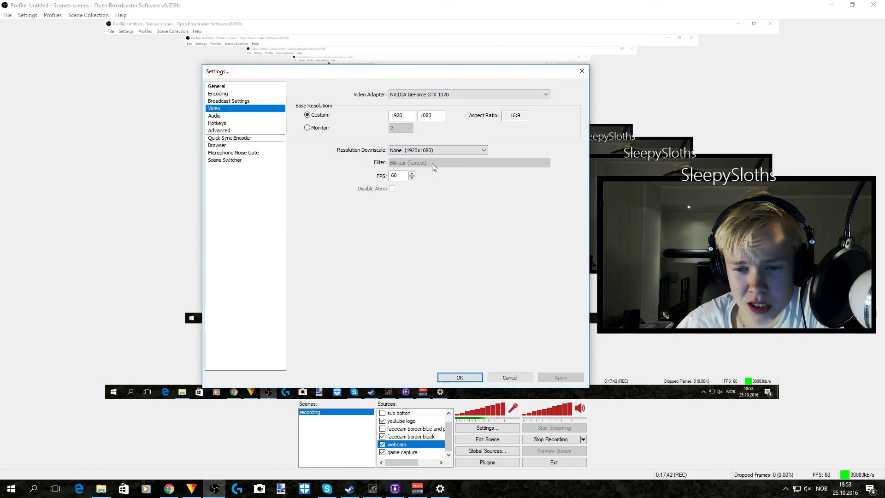
pyautogui.click(394, 177)
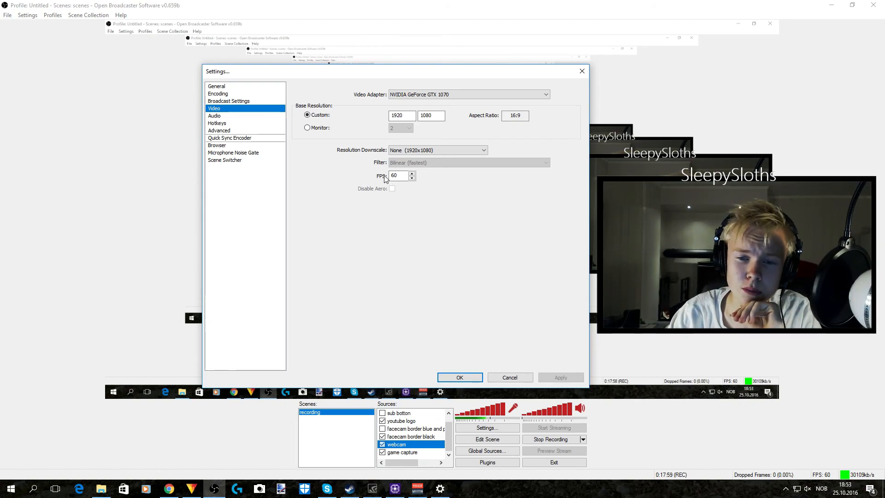
# Step: Open the audio settings and review the available microphone devices, keeping VoiceMeeter Output selected
pyautogui.click(234, 118)
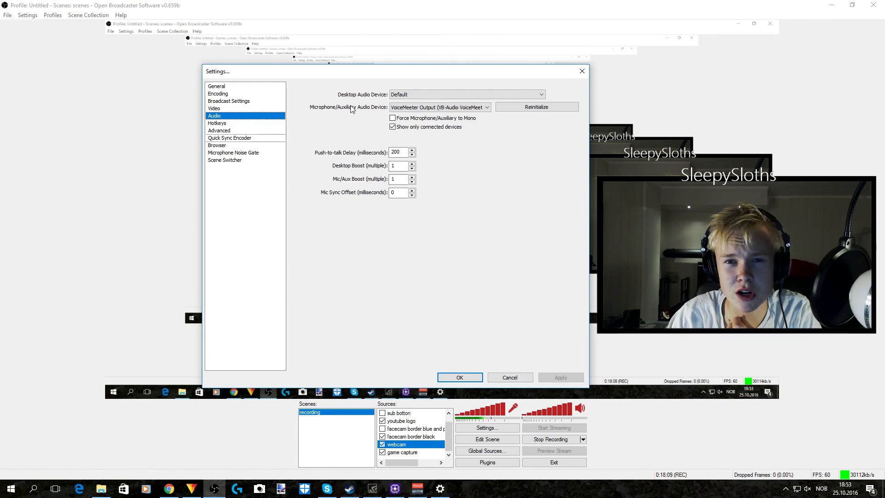
pyautogui.moveTo(351, 71); pyautogui.dragTo(317, 62)
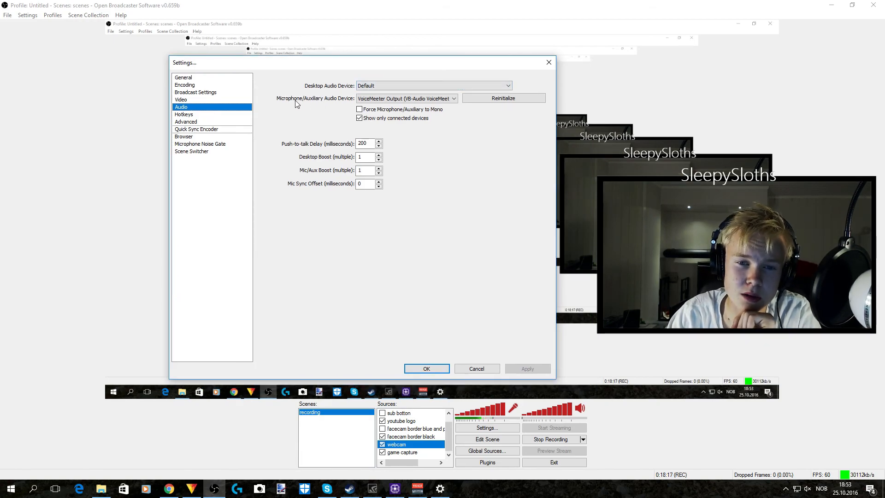
pyautogui.click(382, 102)
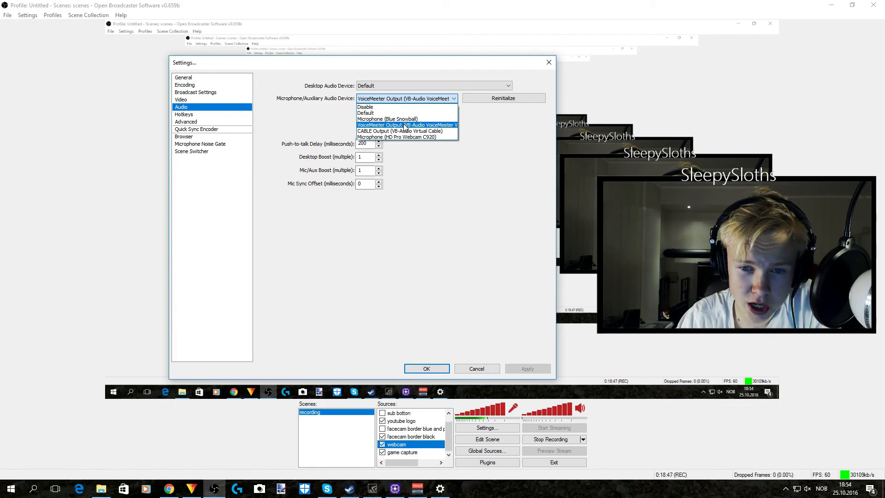
pyautogui.click(459, 125)
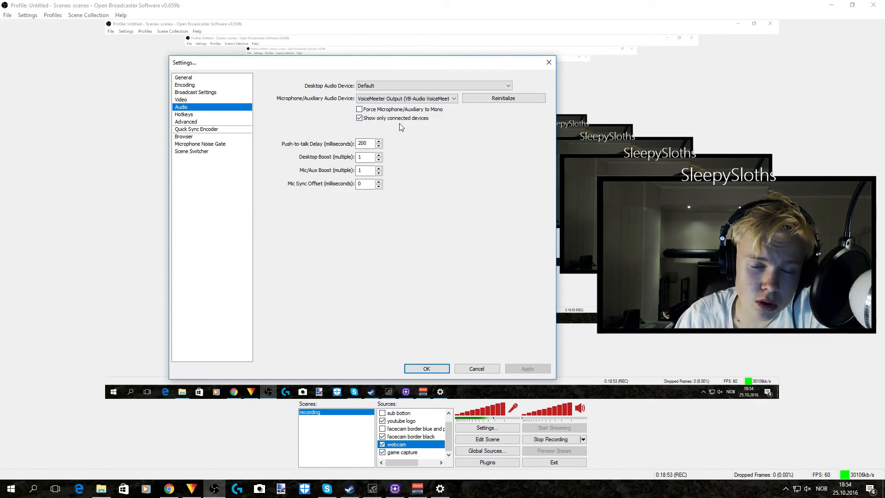
# Step: Reposition the settings dialog and review the push-to-talk, mute and recording hotkey assignments
pyautogui.moveTo(414, 65); pyautogui.dragTo(476, 86)
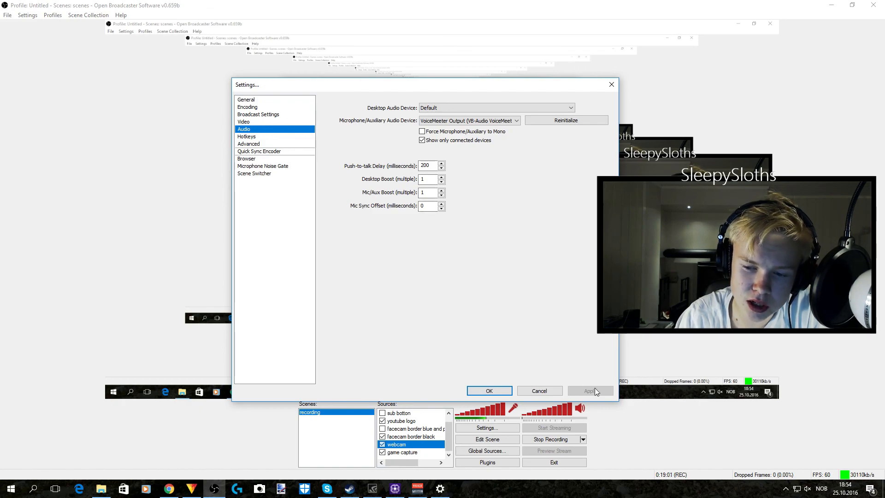
pyautogui.click(253, 137)
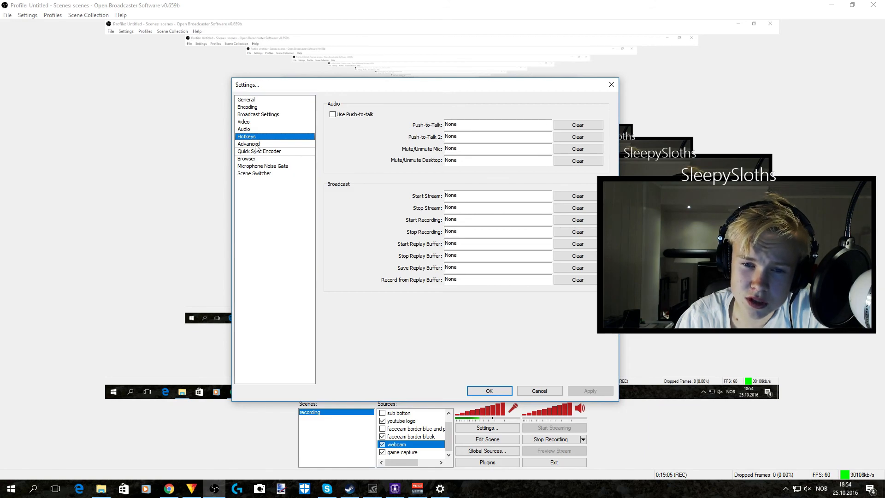
pyautogui.click(255, 144)
pyautogui.click(255, 137)
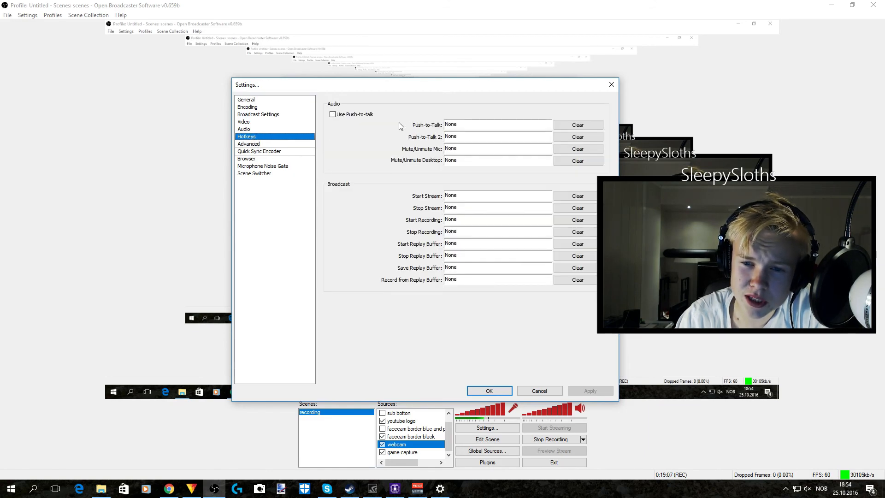
# Step: Open the advanced settings and review the process priority class options, keeping Normal
pyautogui.click(255, 144)
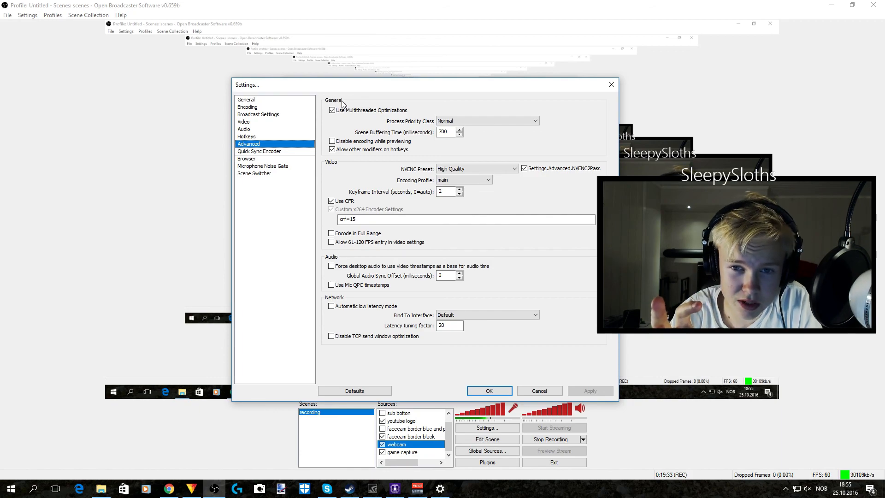
pyautogui.moveTo(347, 90); pyautogui.dragTo(329, 68)
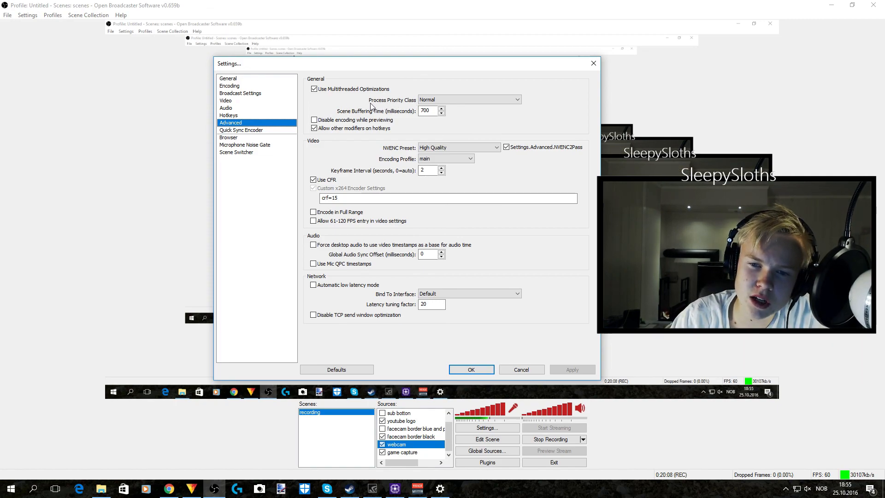
pyautogui.click(455, 100)
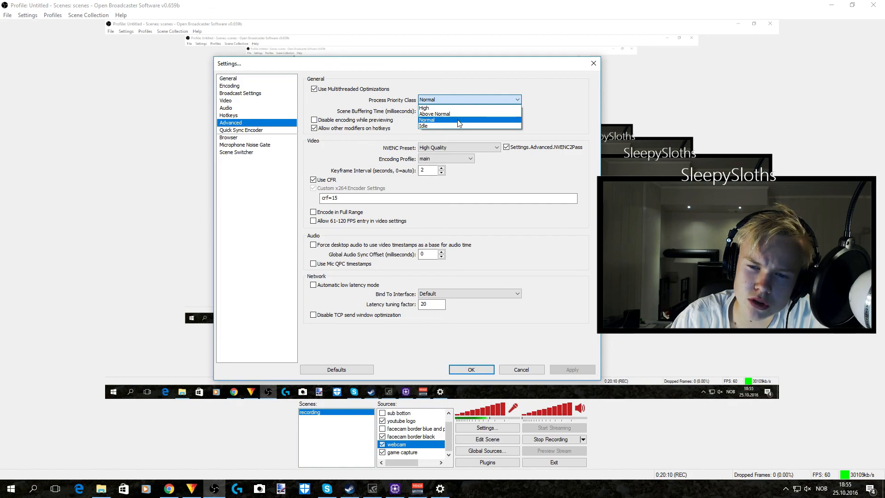
pyautogui.click(540, 110)
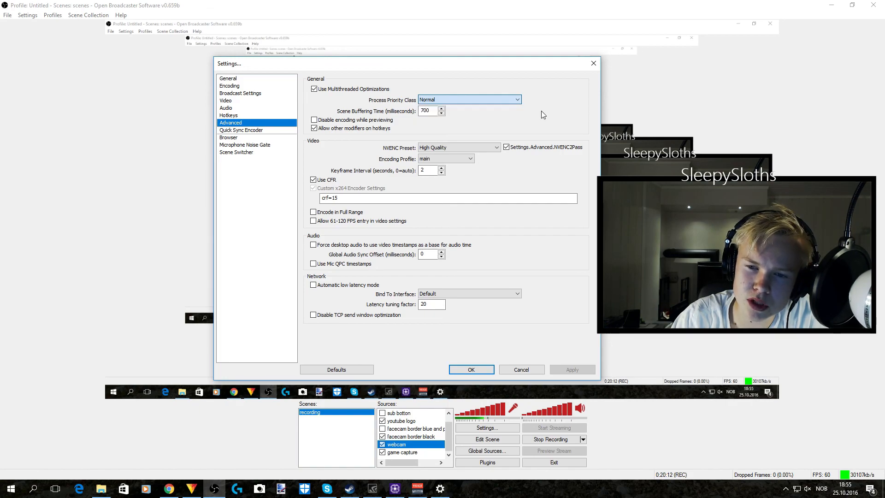
# Step: Review the process priority class and NVENC preset options in the advanced settings, keeping Normal and High Quality
pyautogui.click(451, 101)
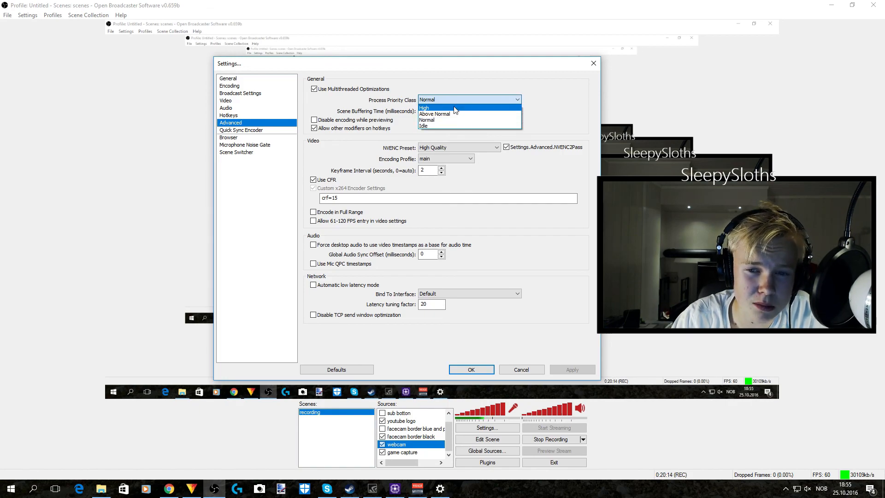
pyautogui.click(550, 111)
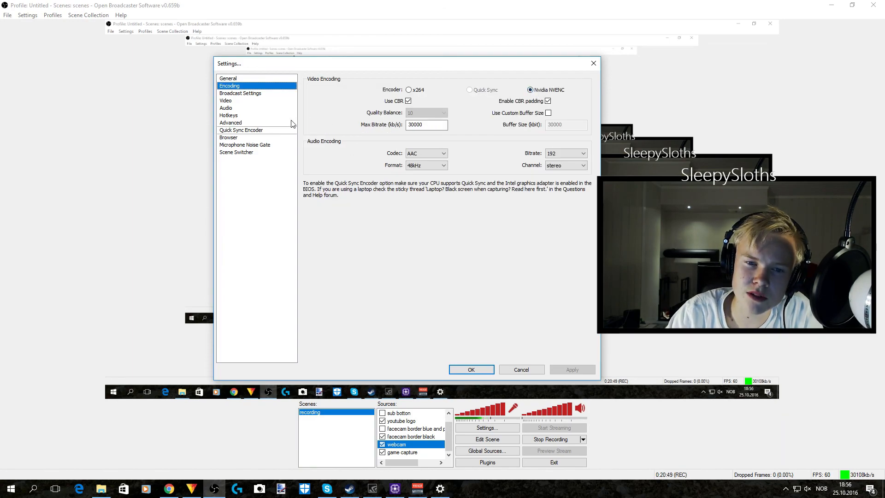
pyautogui.click(255, 124)
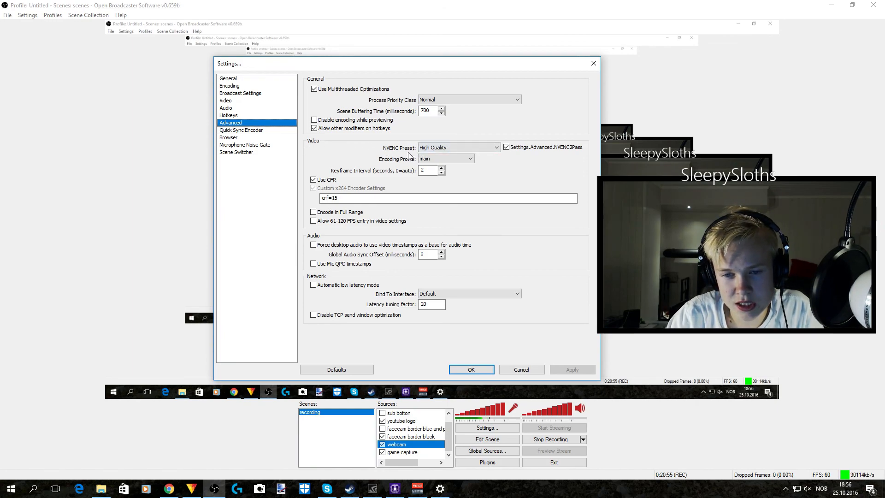
pyautogui.click(445, 149)
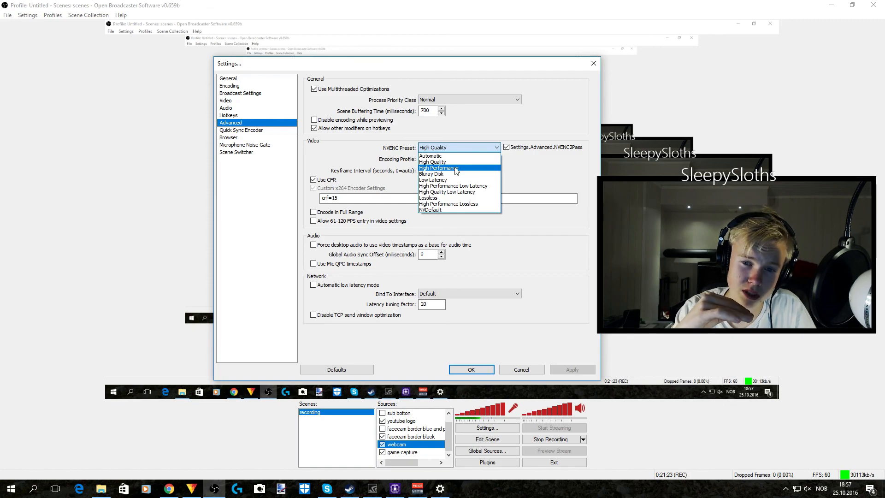
pyautogui.click(461, 148)
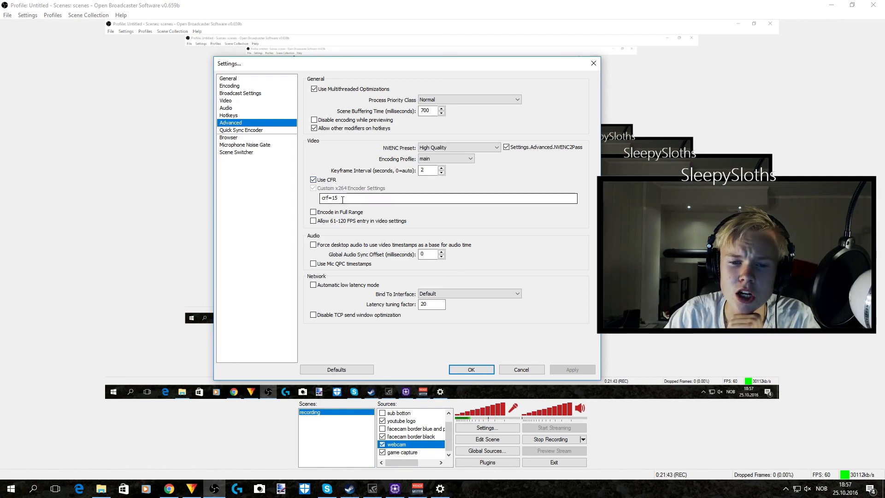
# Step: Examine the custom x264 encoder settings text and the latency tuning factor in the advanced settings
pyautogui.moveTo(344, 199); pyautogui.dragTo(310, 200)
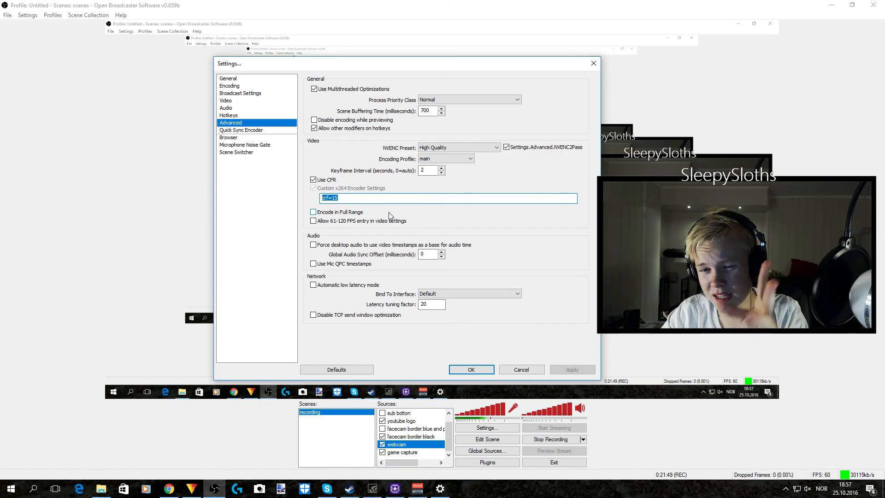
pyautogui.click(386, 199)
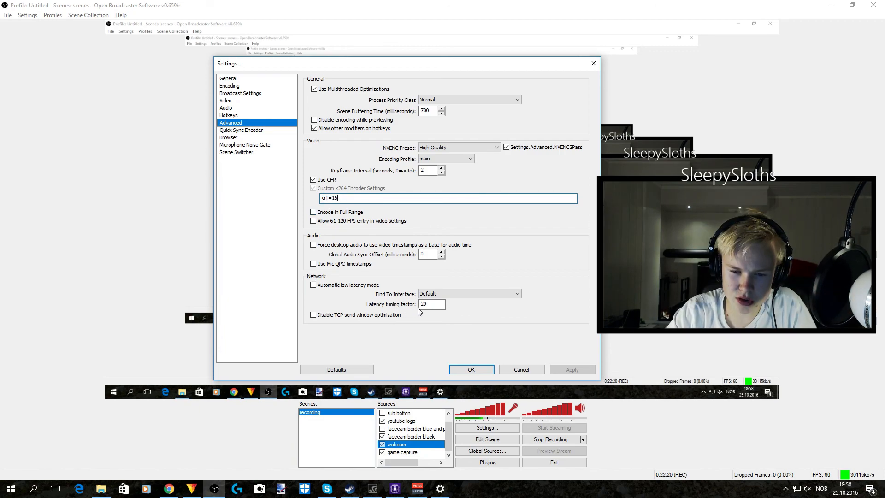
pyautogui.click(420, 306)
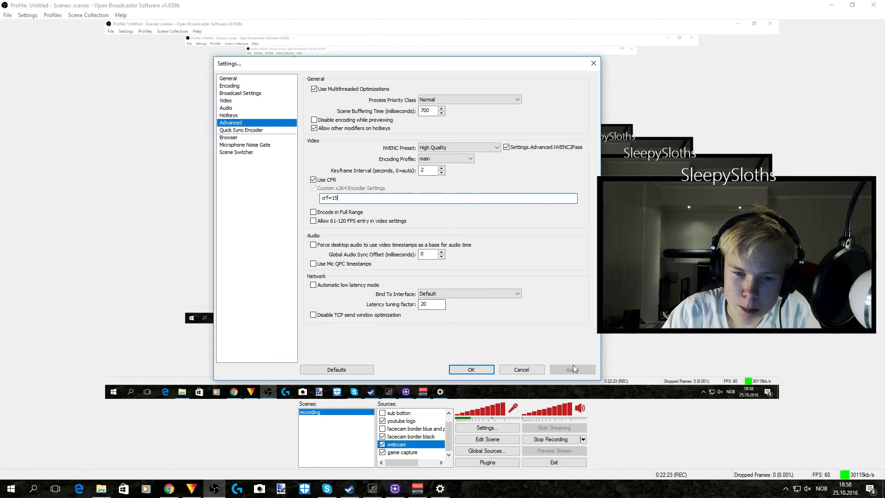
# Step: Review the Quick Sync Encoder, Browser and Microphone Noise Gate settings, and close the settings dialog by accepting it
pyautogui.click(254, 131)
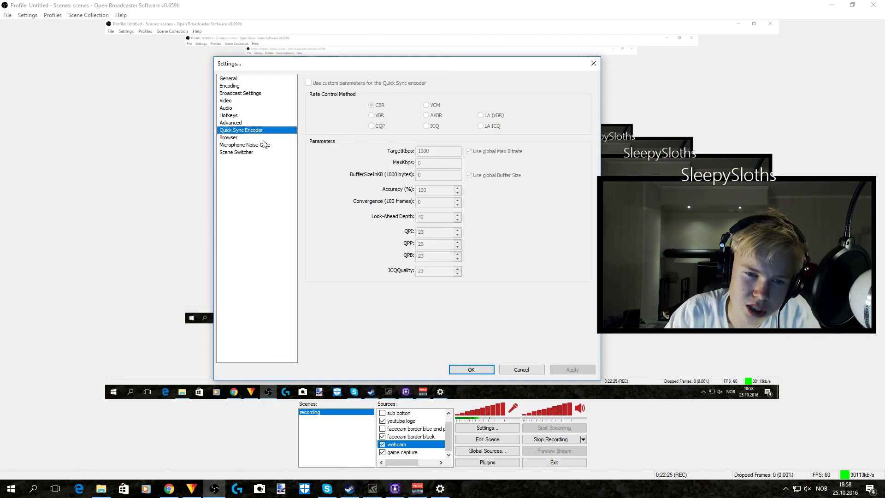
pyautogui.click(247, 138)
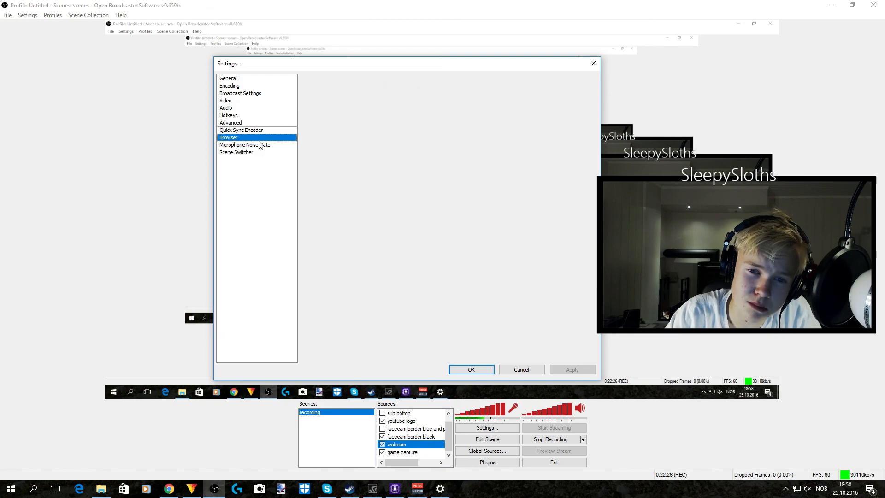
pyautogui.click(257, 145)
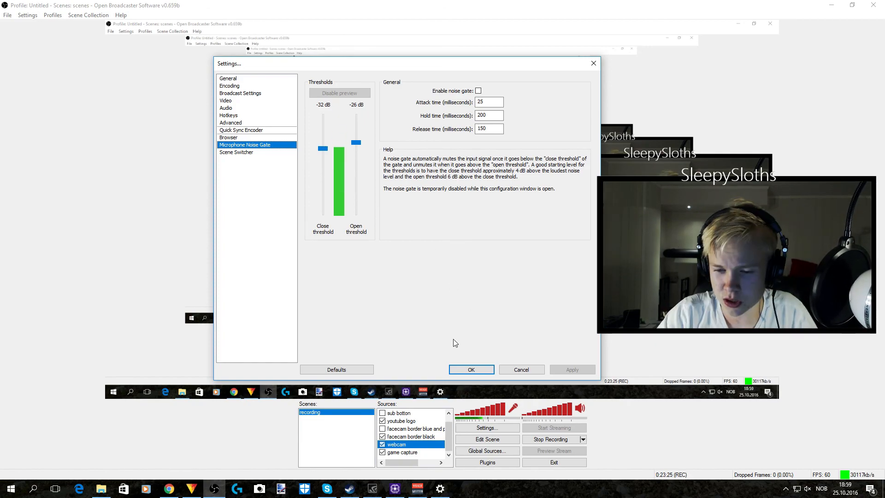
pyautogui.click(470, 369)
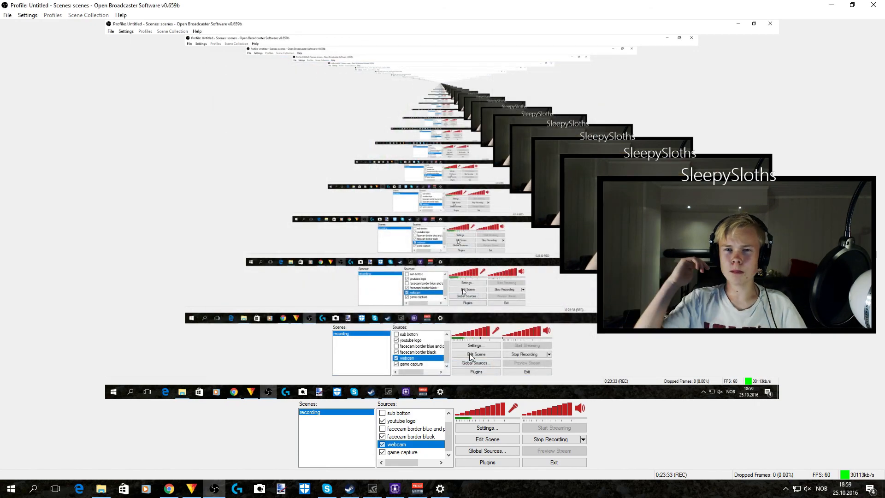